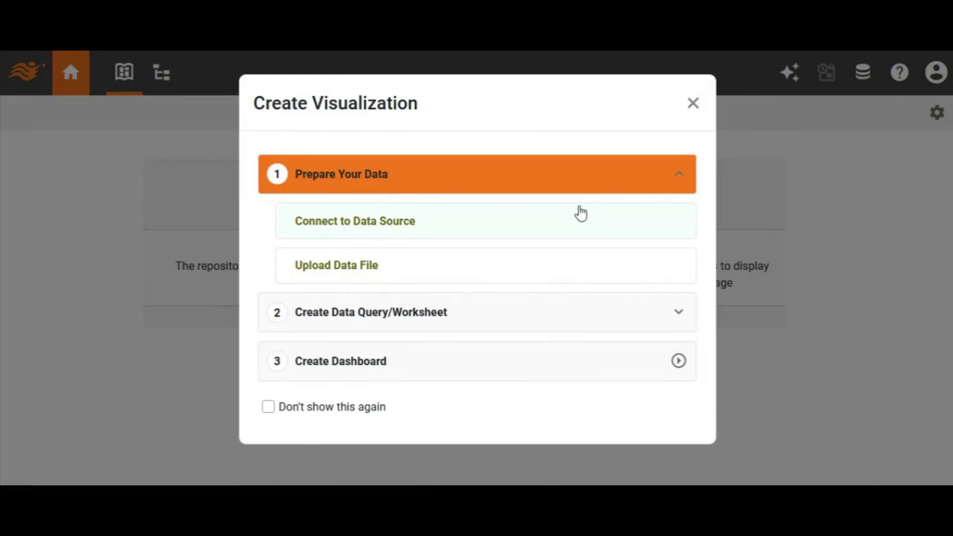
# Create a new data source connection of the LiveAgent type
pyautogui.click(373, 225)
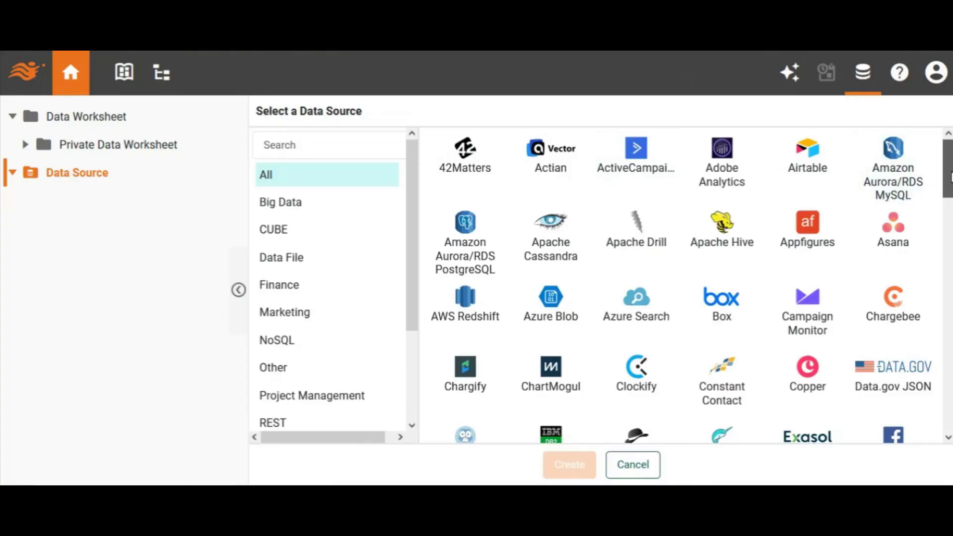
pyautogui.scroll(-8, 951, 177)
pyautogui.scroll(-5, 936, 297)
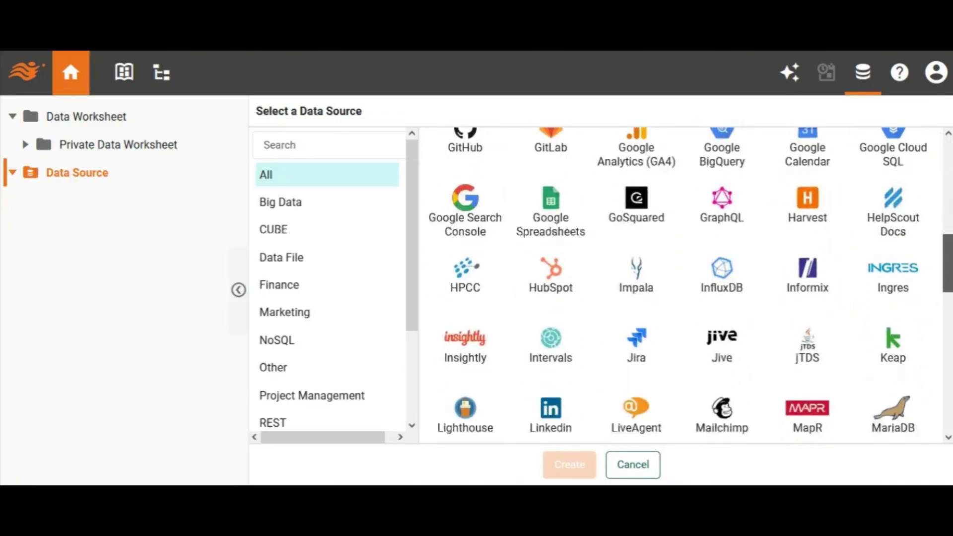
pyautogui.click(636, 251)
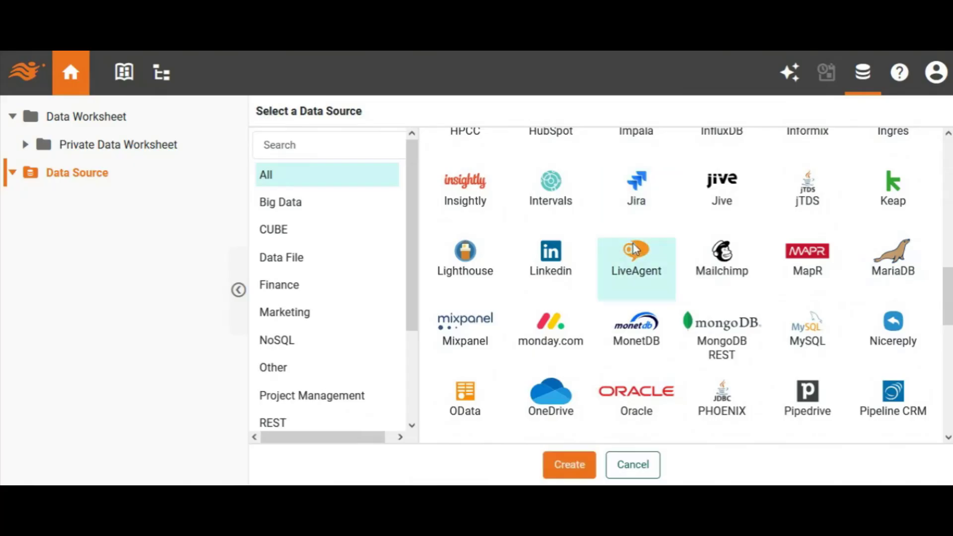
pyautogui.click(579, 465)
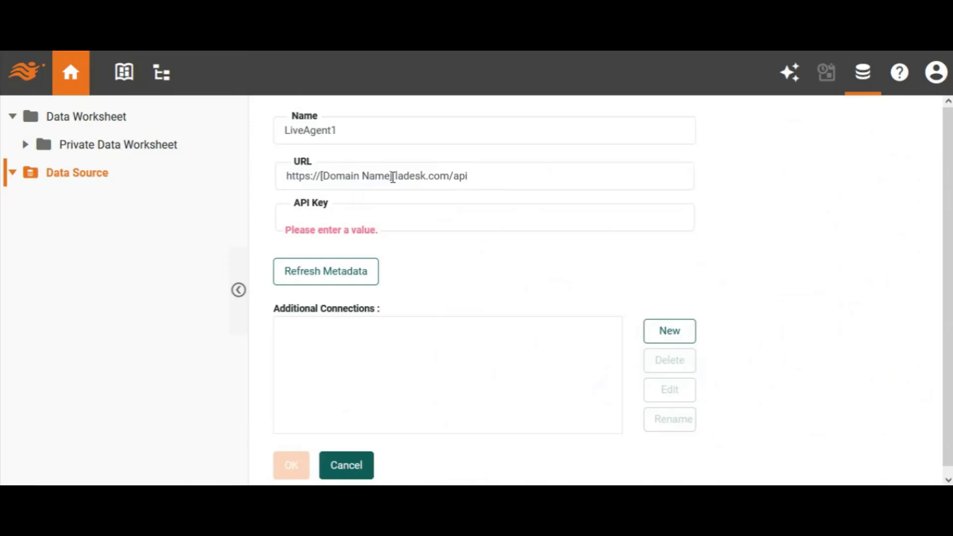
# Replace the domain placeholder in the data source URL with thedashboardguy and go to the API key entry
pyautogui.moveTo(392, 177); pyautogui.dragTo(320, 177)
pyautogui.write('thedashboardguy')
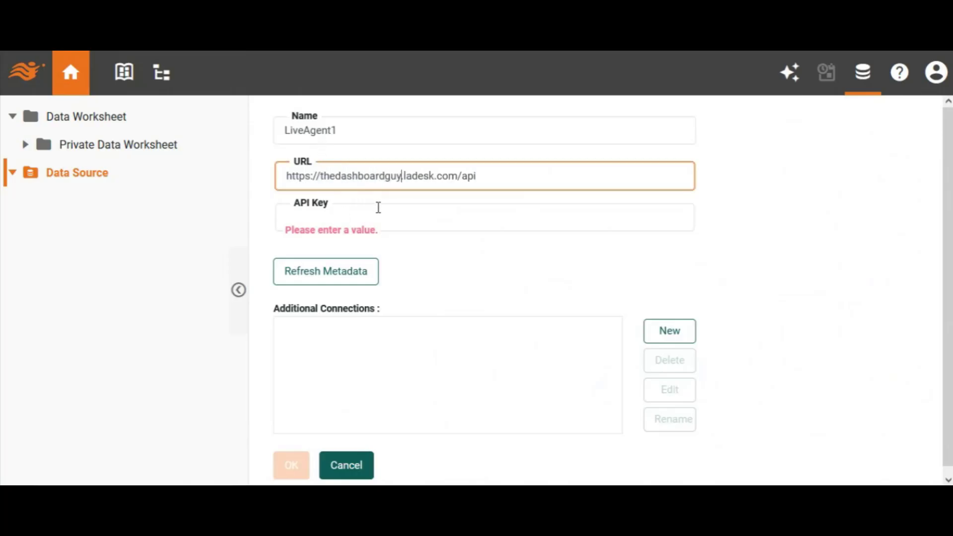
pyautogui.click(386, 216)
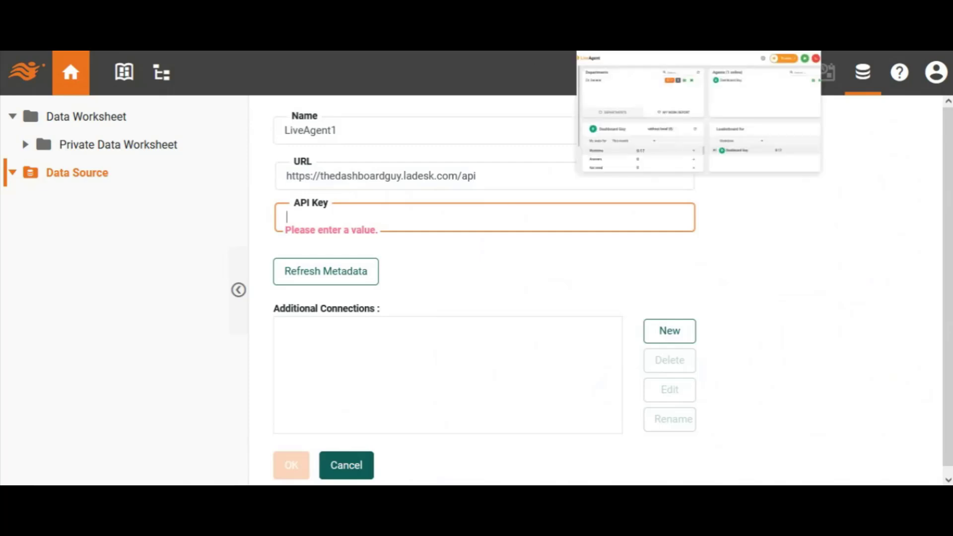
# Switch to the LiveAgent web application and open the API page of its system configuration
pyautogui.click(656, 30)
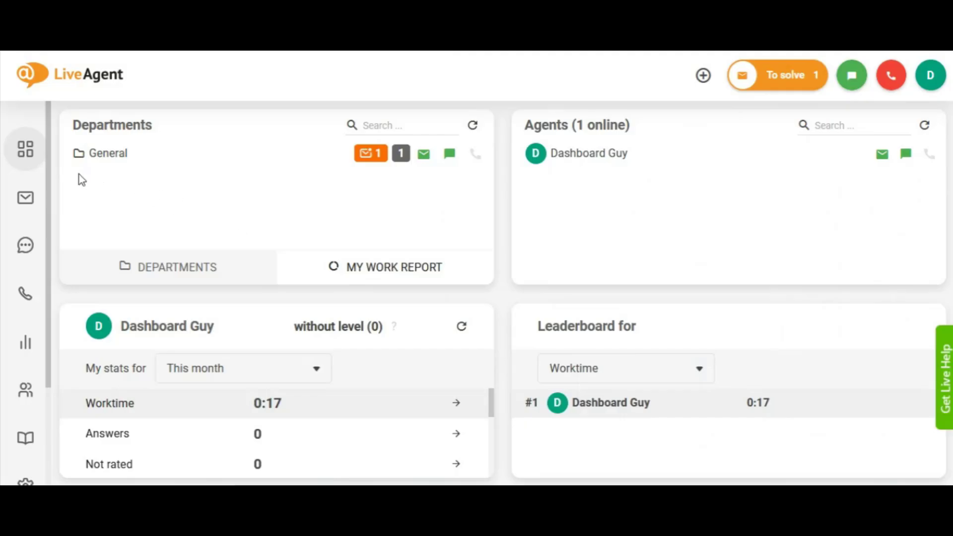
pyautogui.moveTo(46, 169); pyautogui.dragTo(48, 274)
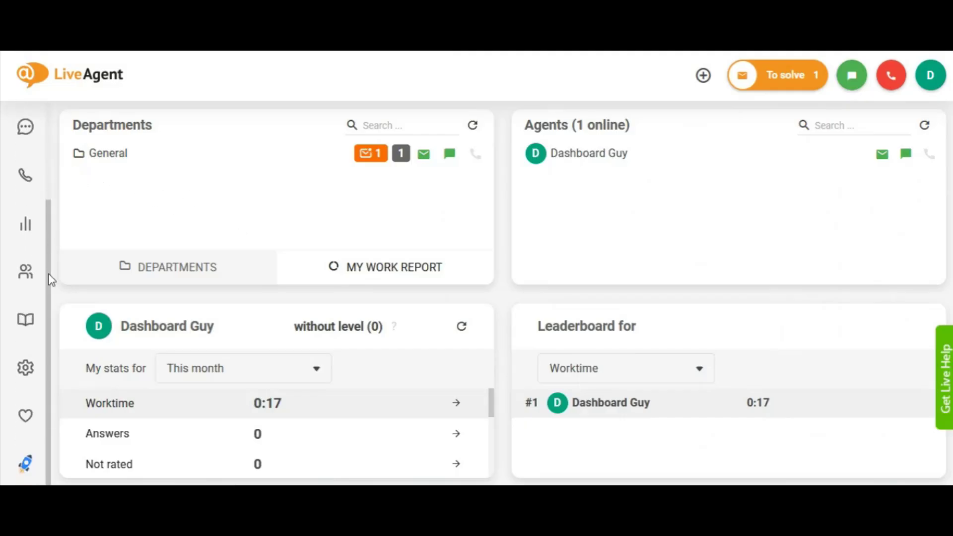
pyautogui.click(26, 368)
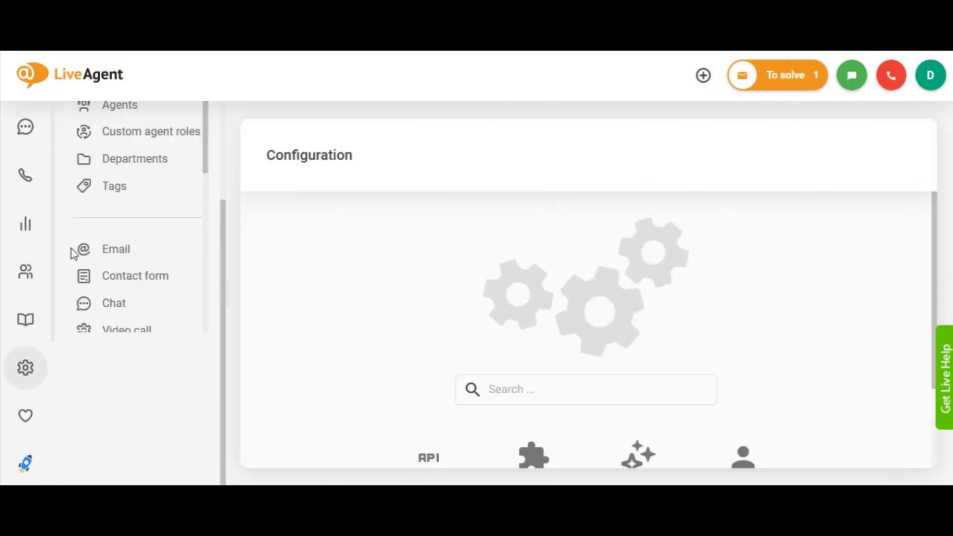
pyautogui.moveTo(209, 159); pyautogui.dragTo(206, 291)
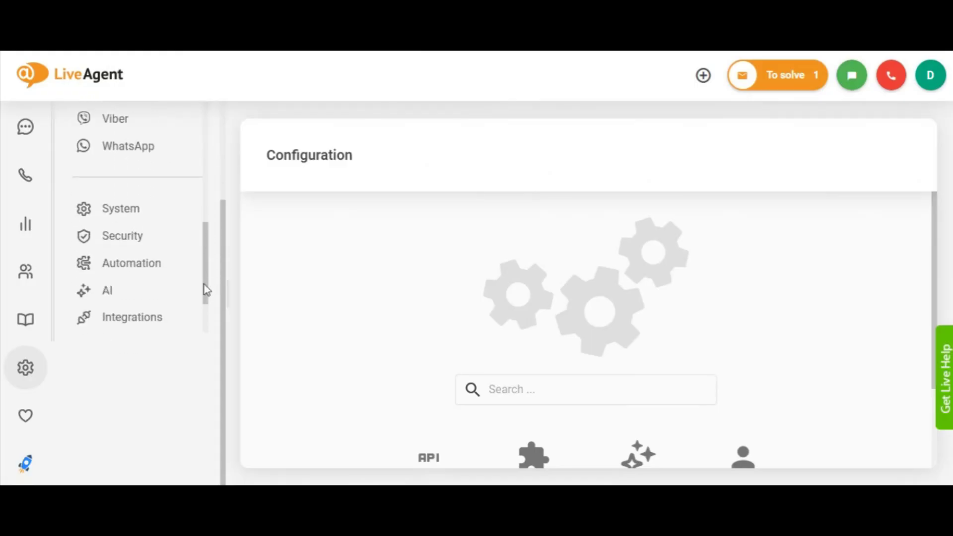
pyautogui.click(128, 209)
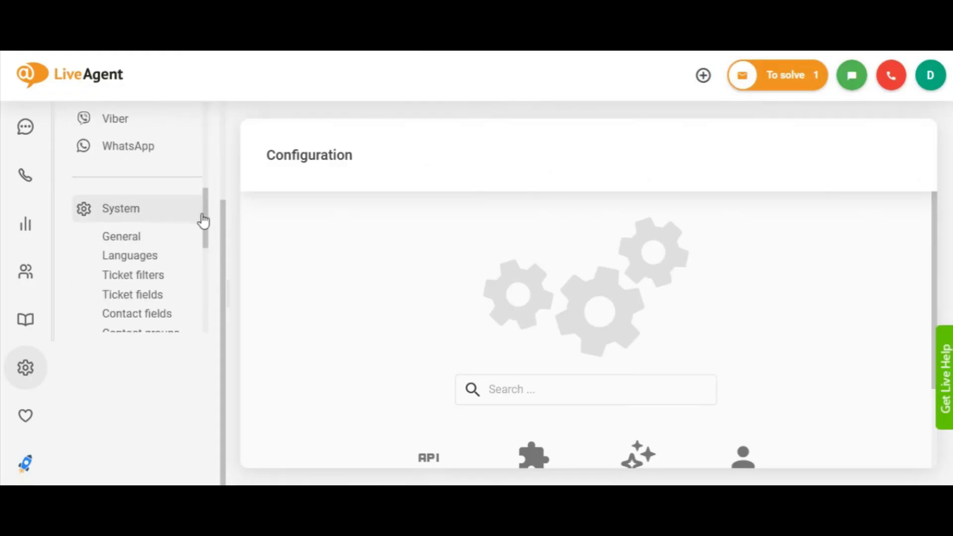
pyautogui.moveTo(209, 215); pyautogui.dragTo(207, 257)
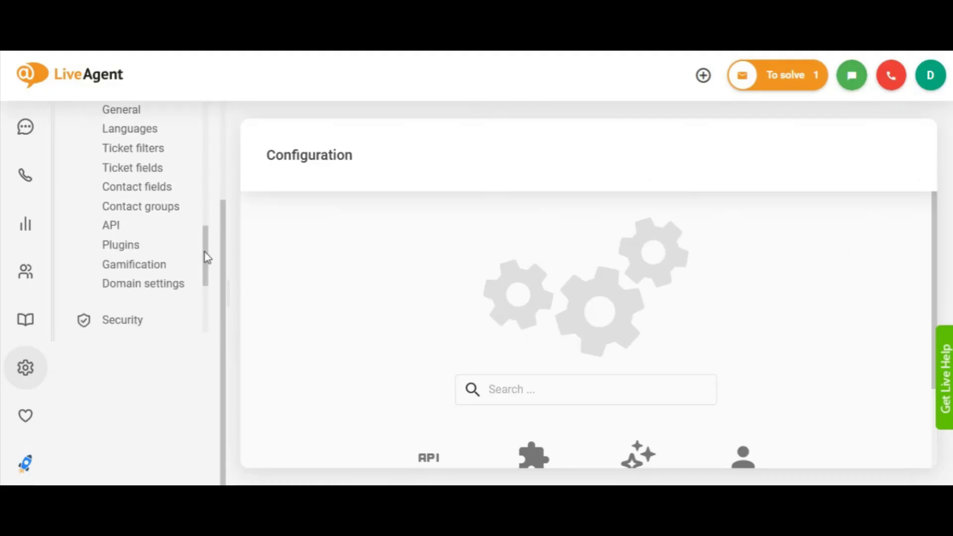
pyautogui.click(128, 223)
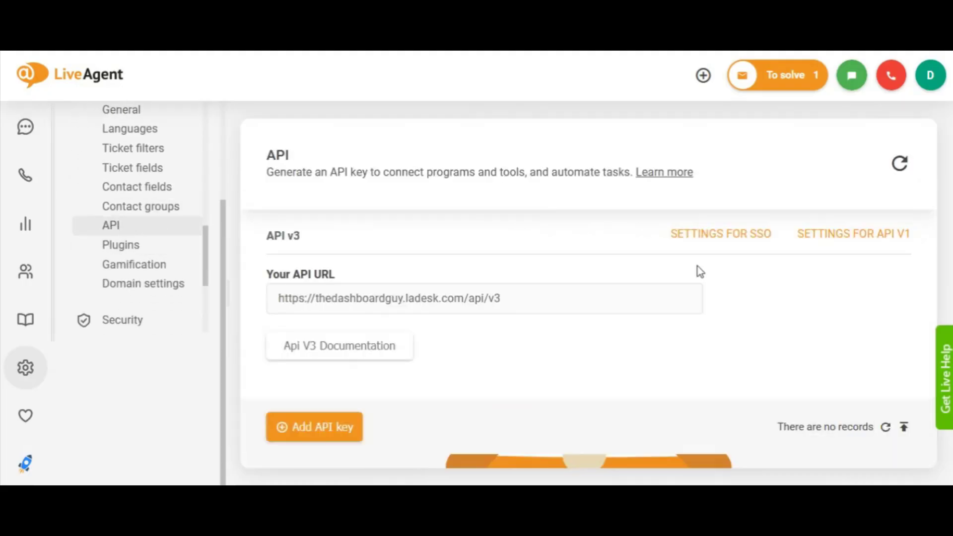
# Start a new API key and name it StyleBI
pyautogui.click(335, 428)
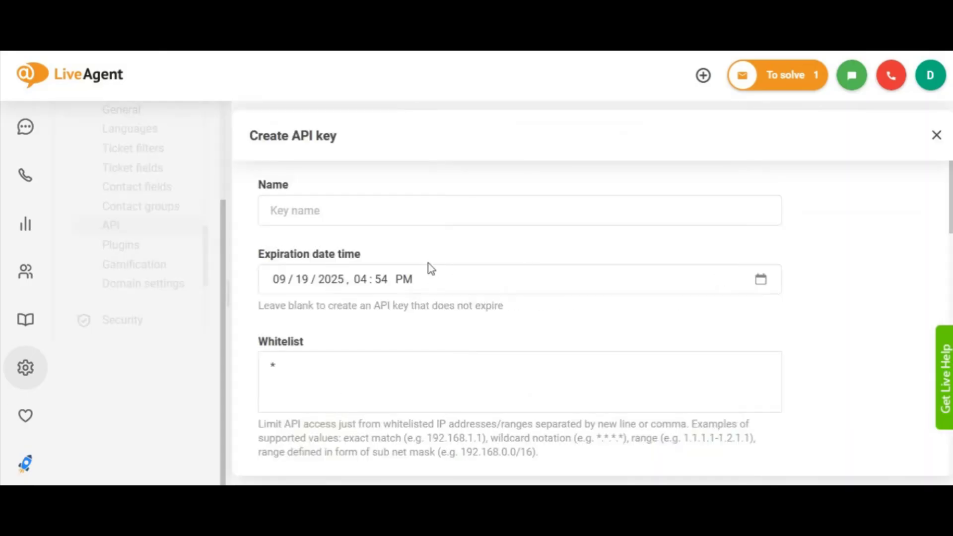
pyautogui.click(474, 209)
pyautogui.write('StyleBI')
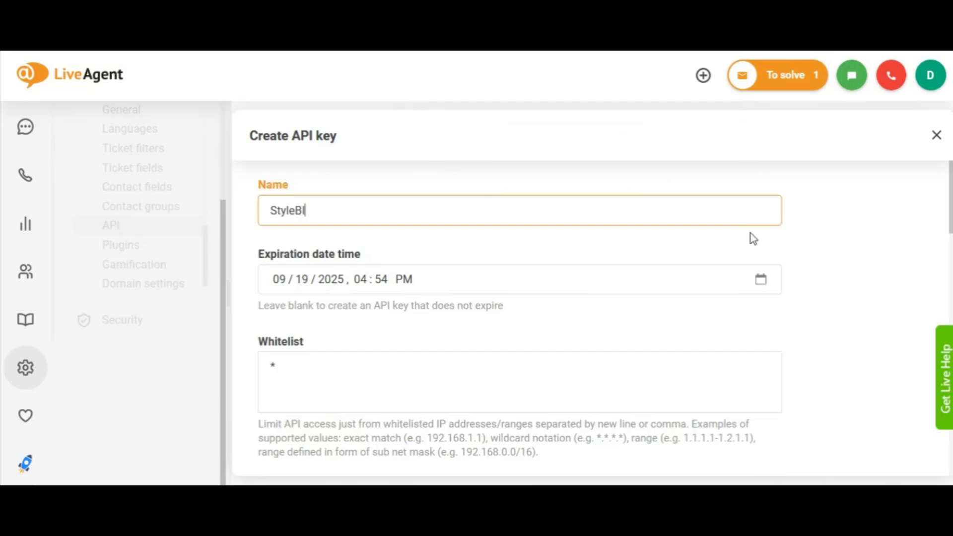
# Grant the StyleBI key all privileges and create it
pyautogui.moveTo(950, 203); pyautogui.dragTo(951, 281)
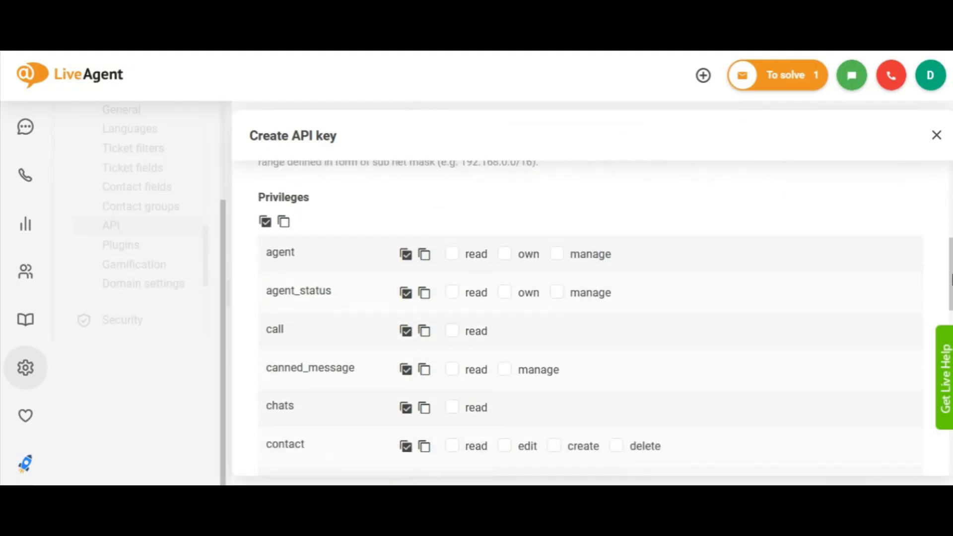
pyautogui.scroll(-5, 950, 278)
pyautogui.scroll(5, 951, 278)
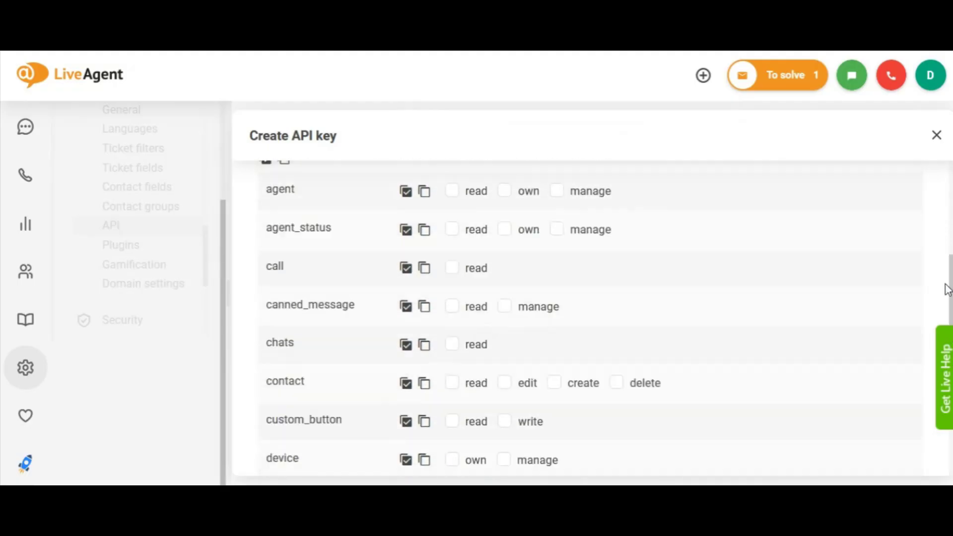
pyautogui.click(265, 220)
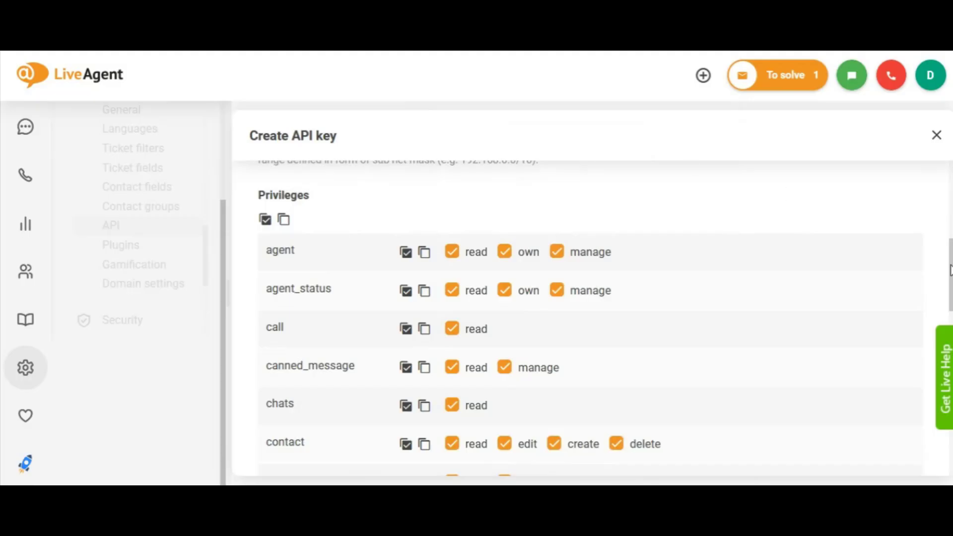
pyautogui.moveTo(951, 270); pyautogui.dragTo(950, 447)
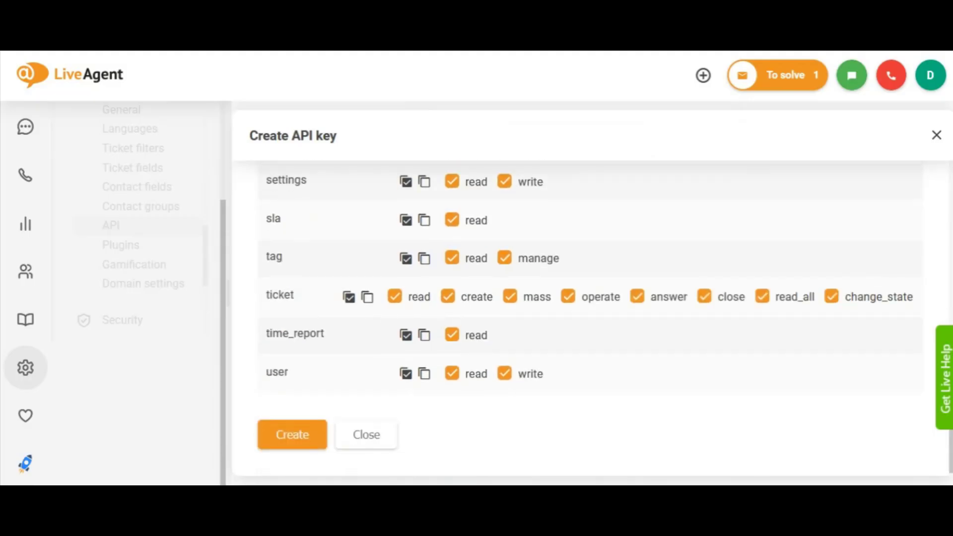
pyautogui.click(298, 437)
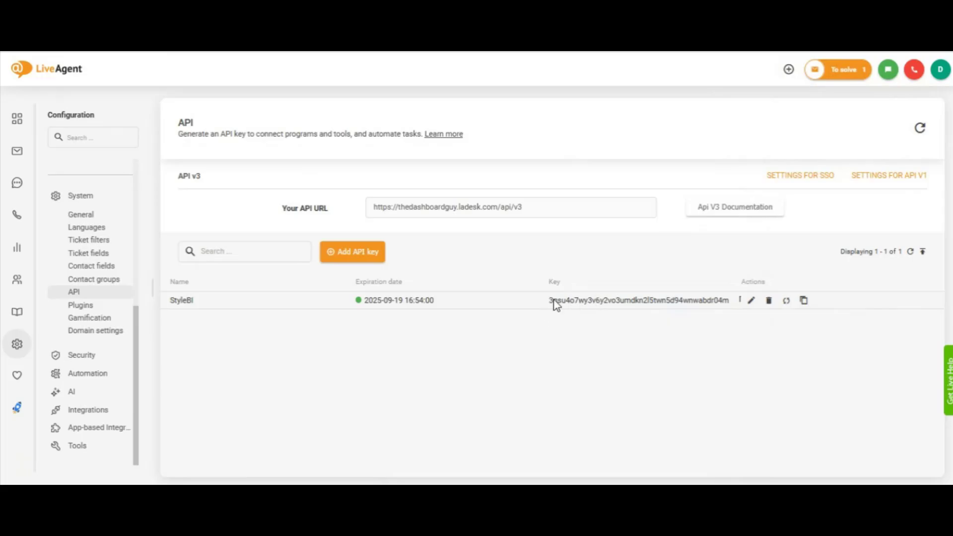
# Copy the generated API key into the API Key field of the LiveAgent1 data source and save the connection
pyautogui.moveTo(731, 301); pyautogui.dragTo(549, 301)
pyautogui.rightClick(577, 300)
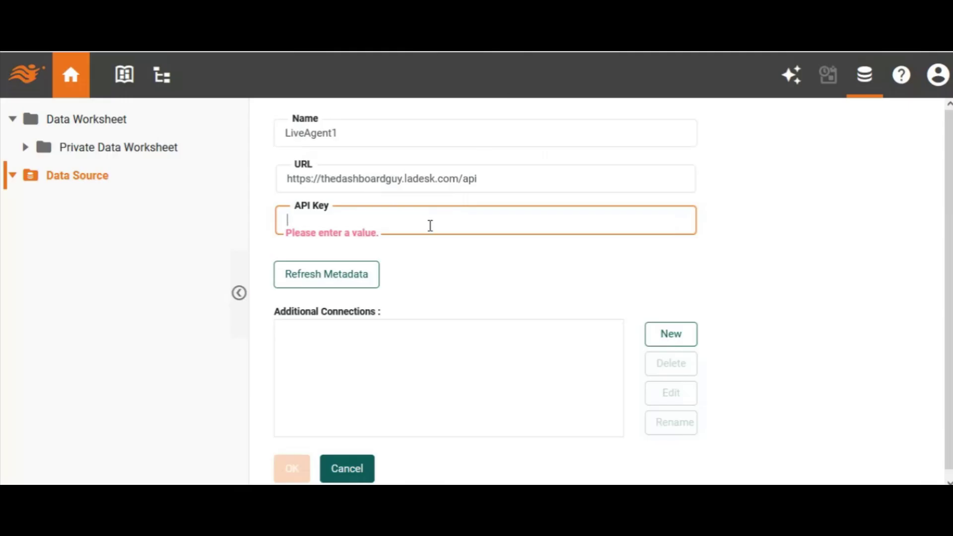
pyautogui.hotkey('ctrl', 'v')
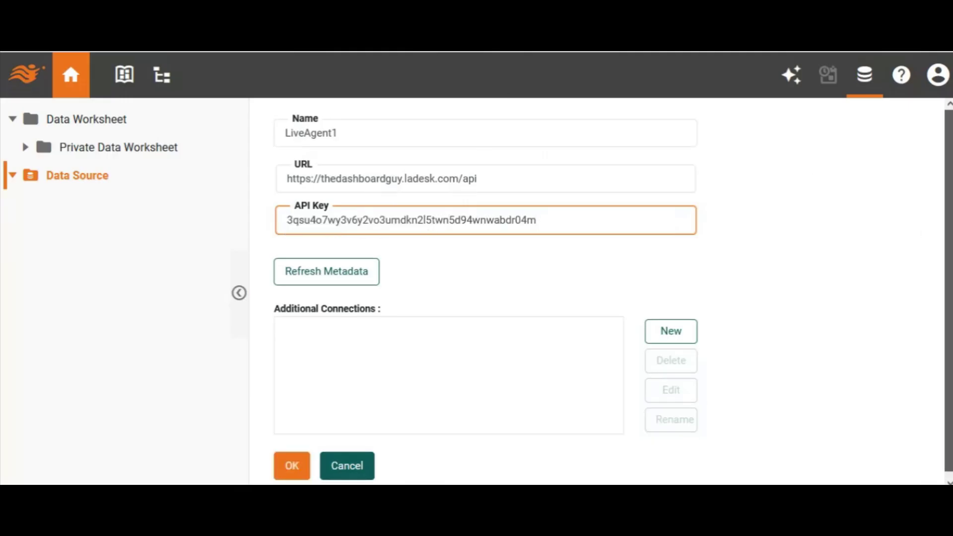
pyautogui.click(291, 465)
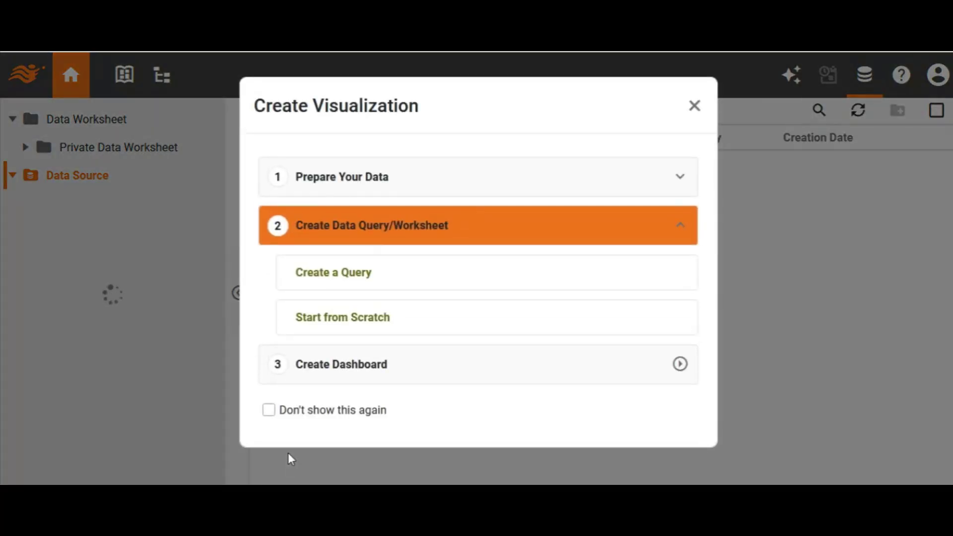
# Create a LiveAgent1 query for a new data worksheet and set its endpoint to Filter list
pyautogui.click(359, 276)
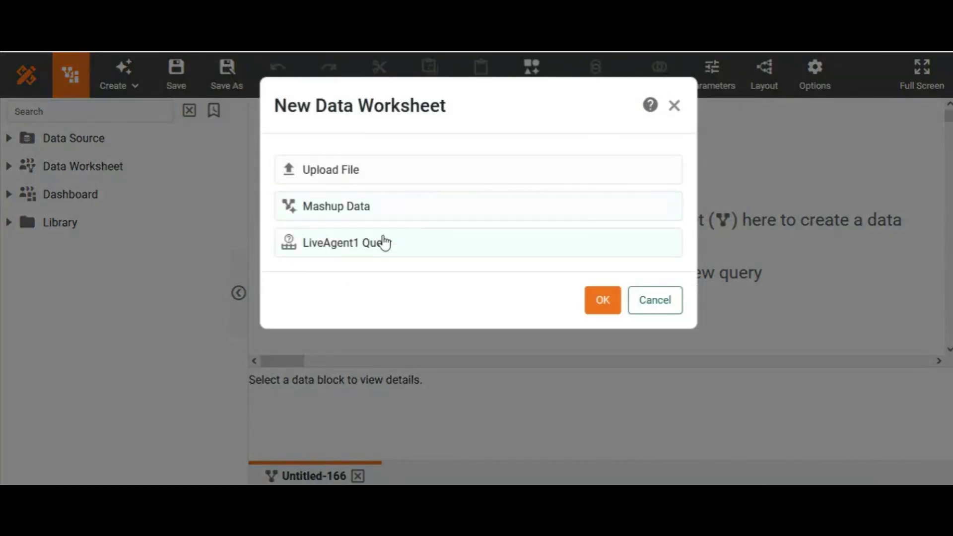
pyautogui.doubleClick(378, 244)
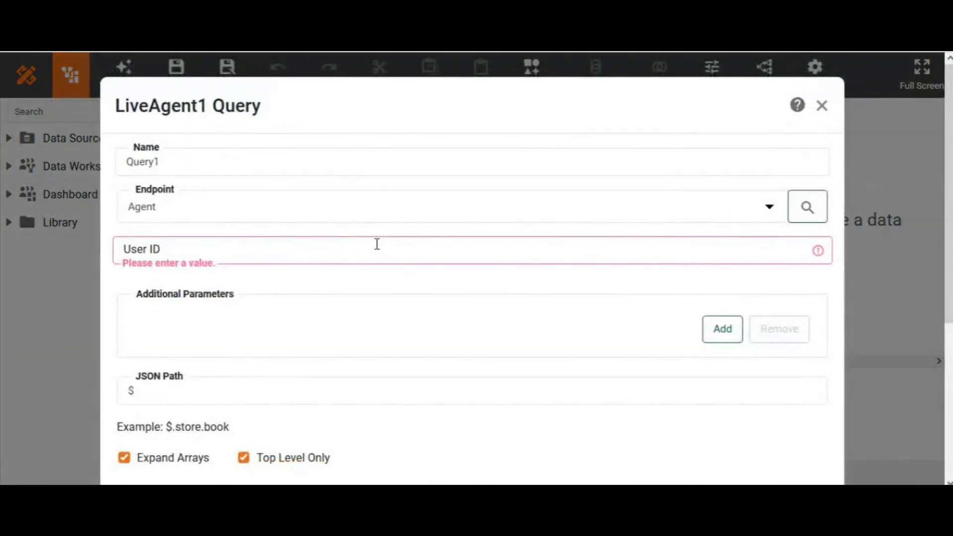
pyautogui.click(377, 216)
pyautogui.press('f')
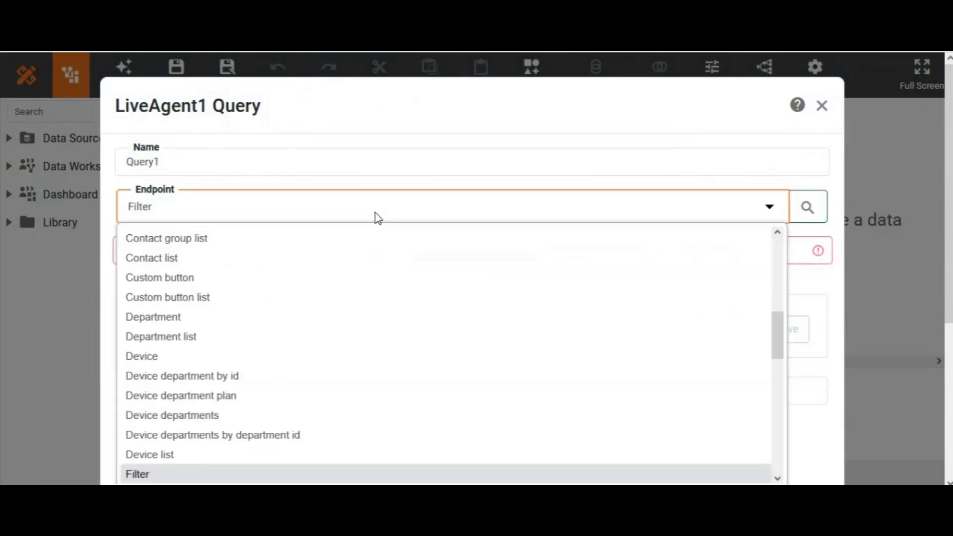
pyautogui.press('Down')
pyautogui.press('Return')
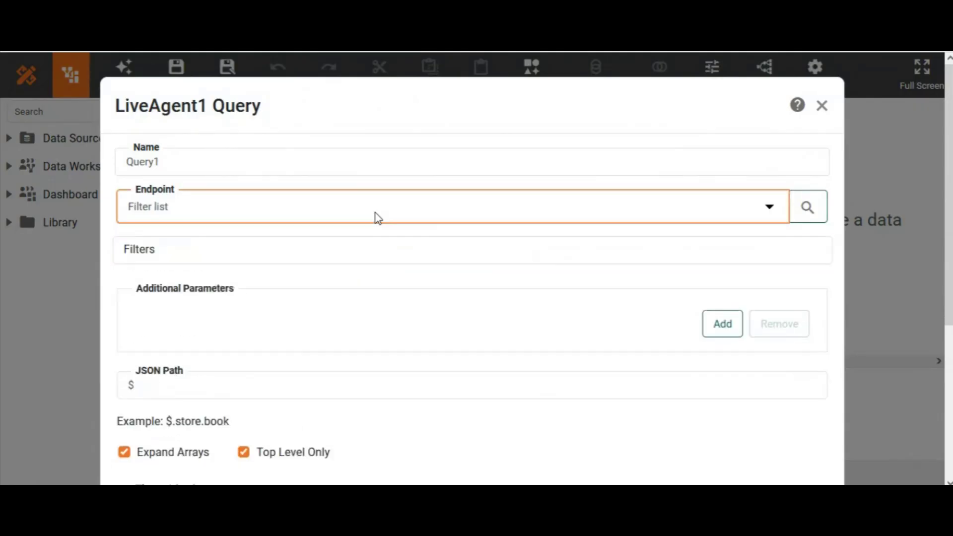
# Turn off Expand Arrays for the query and accept its settings
pyautogui.click(125, 452)
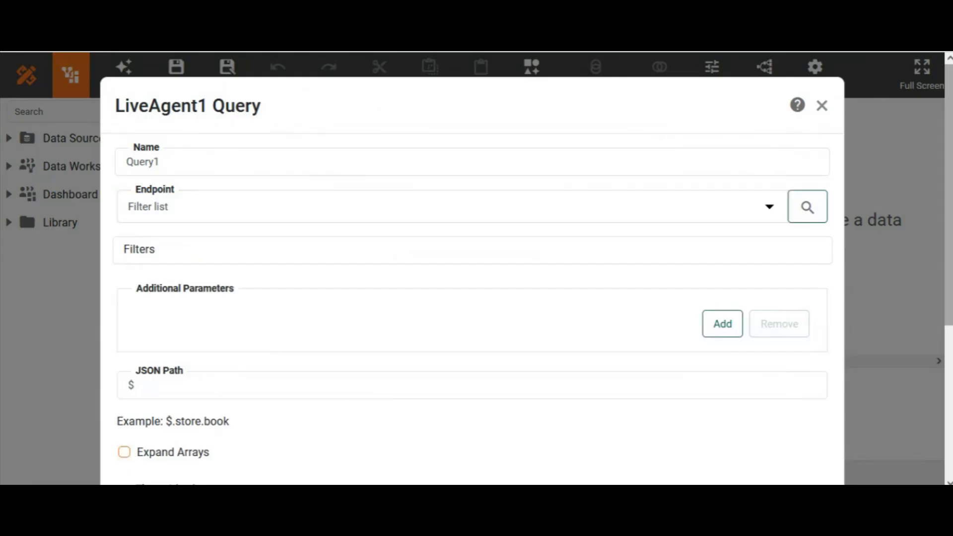
pyautogui.scroll(-5, 948, 198)
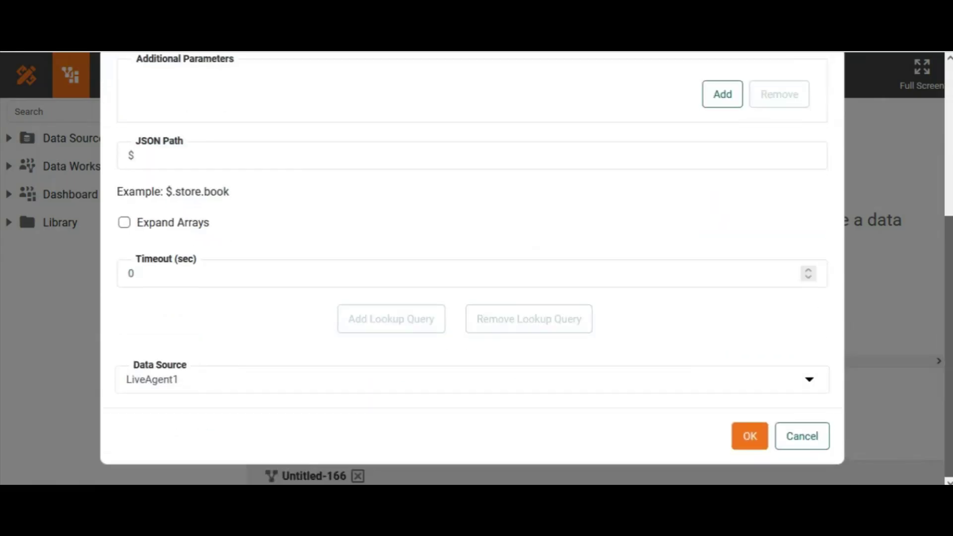
pyautogui.click(749, 437)
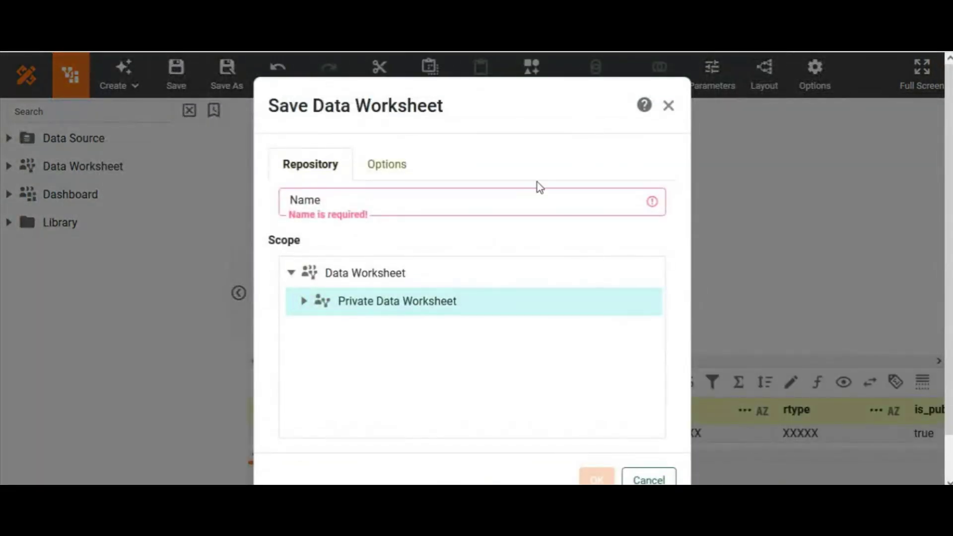
# Save the data worksheet as Liveagent in Private Data Worksheet
pyautogui.click(524, 206)
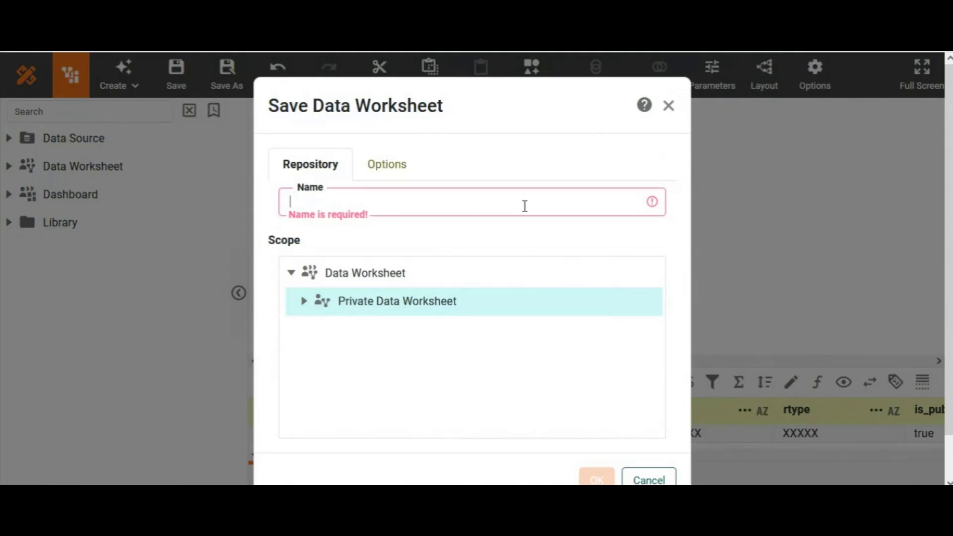
pyautogui.write('Lineagent')
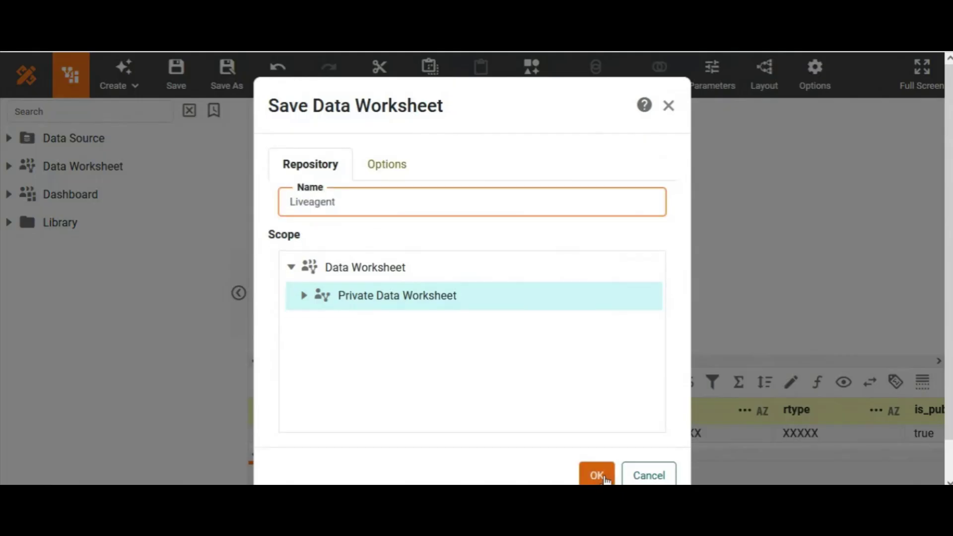
pyautogui.click(597, 479)
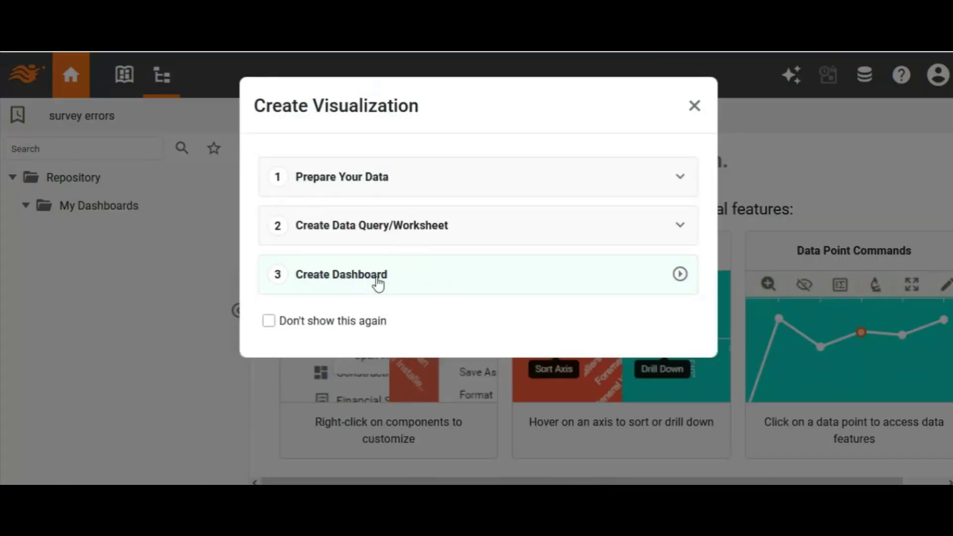
# Create an empty dashboard without any recommended visualization and save it as Liveagent in Private Dashboard
pyautogui.click(377, 283)
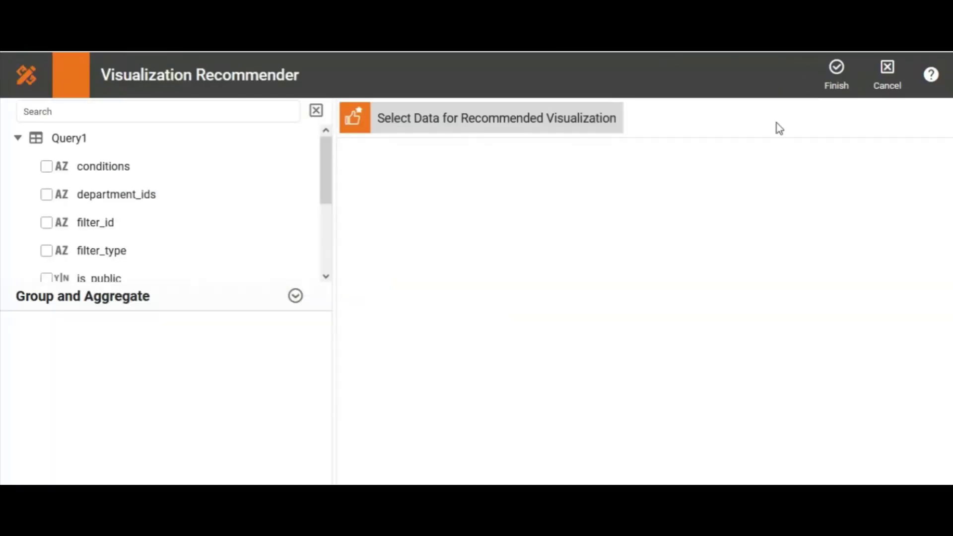
pyautogui.click(837, 72)
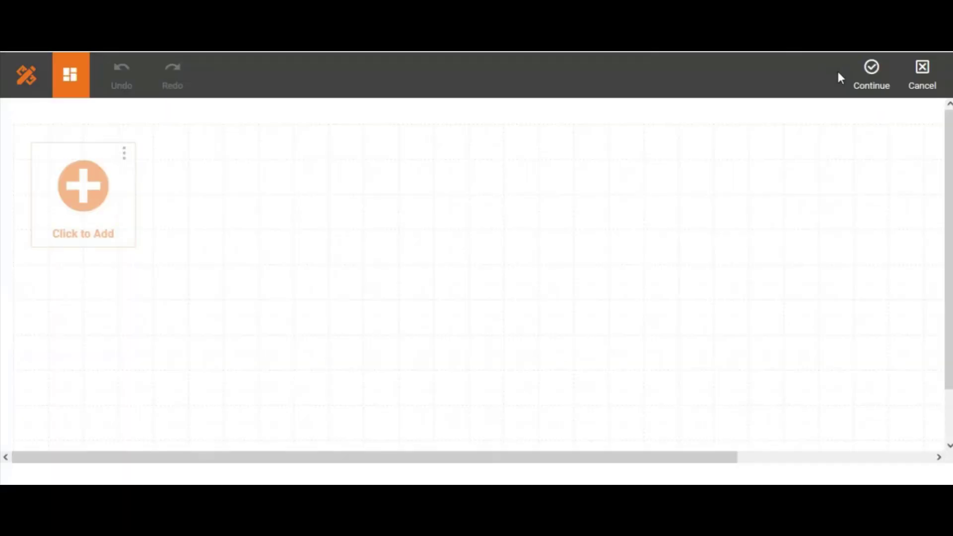
pyautogui.click(870, 80)
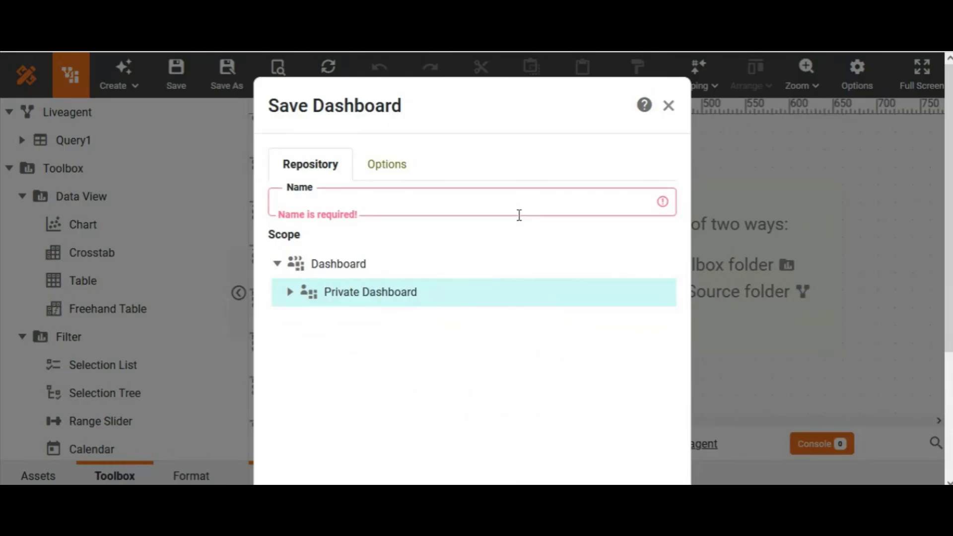
pyautogui.click(519, 215)
pyautogui.write('Liveagent')
pyautogui.scroll(-3, 520, 249)
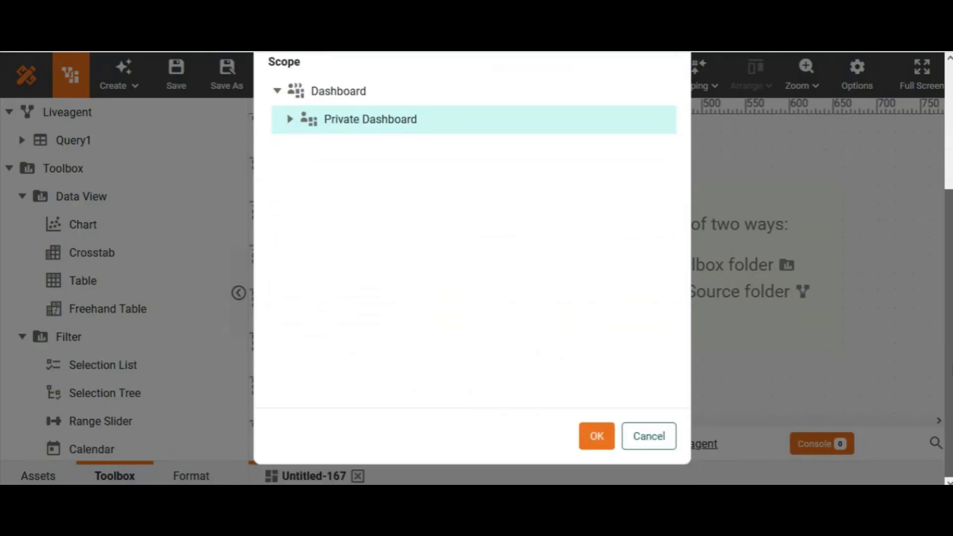
pyautogui.click(600, 436)
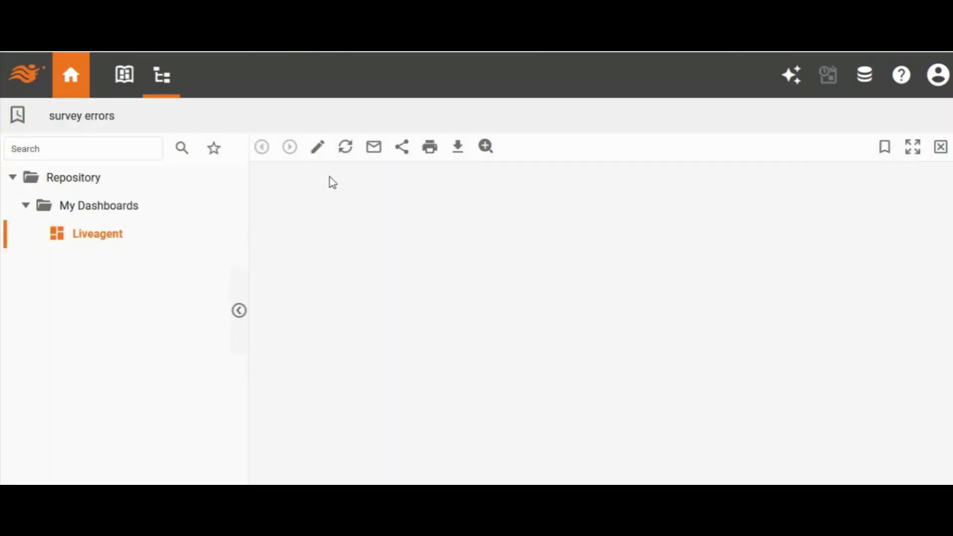
# Open the Liveagent dashboard for editing and add a chart at the canvas origin, sized about 340 by 180 on the rulers
pyautogui.click(319, 149)
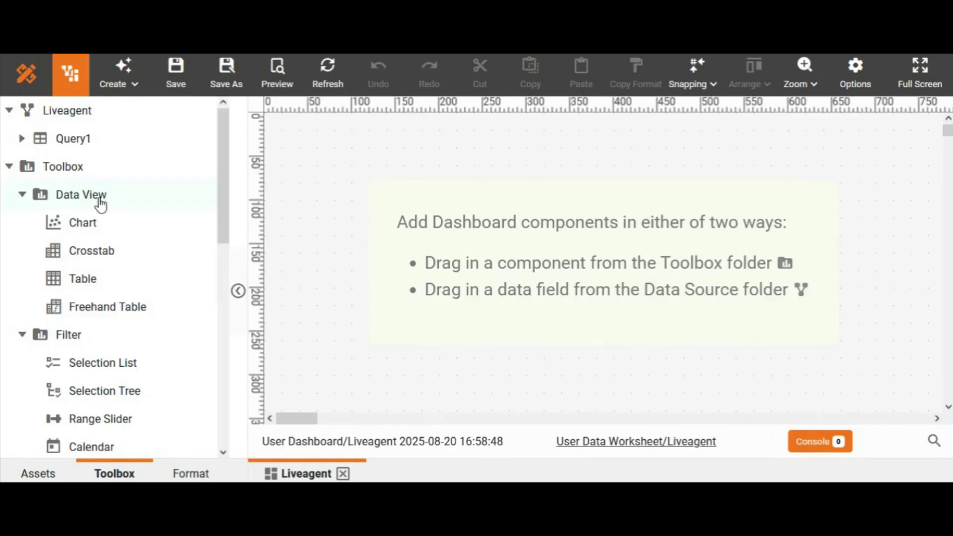
pyautogui.moveTo(78, 220); pyautogui.dragTo(270, 121)
pyautogui.click(520, 247)
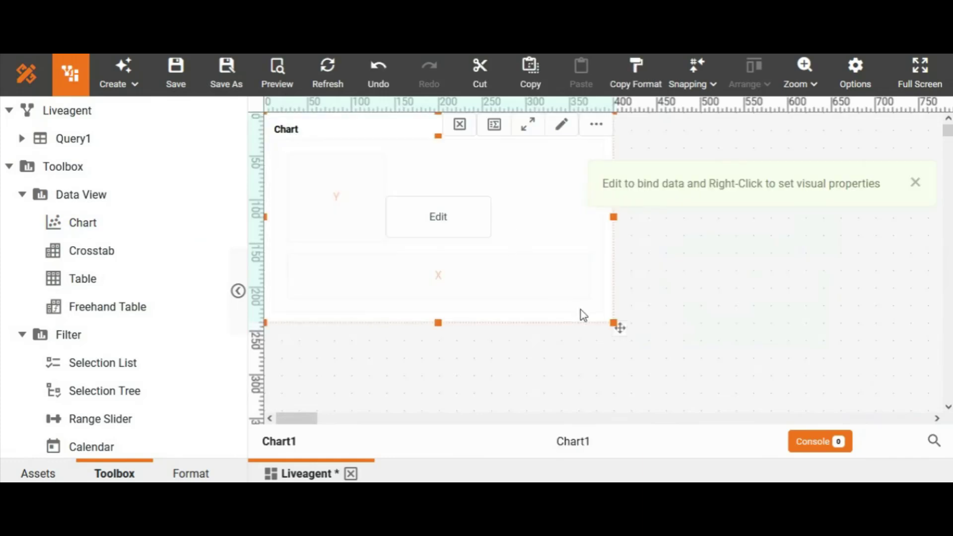
pyautogui.moveTo(614, 323); pyautogui.dragTo(561, 271)
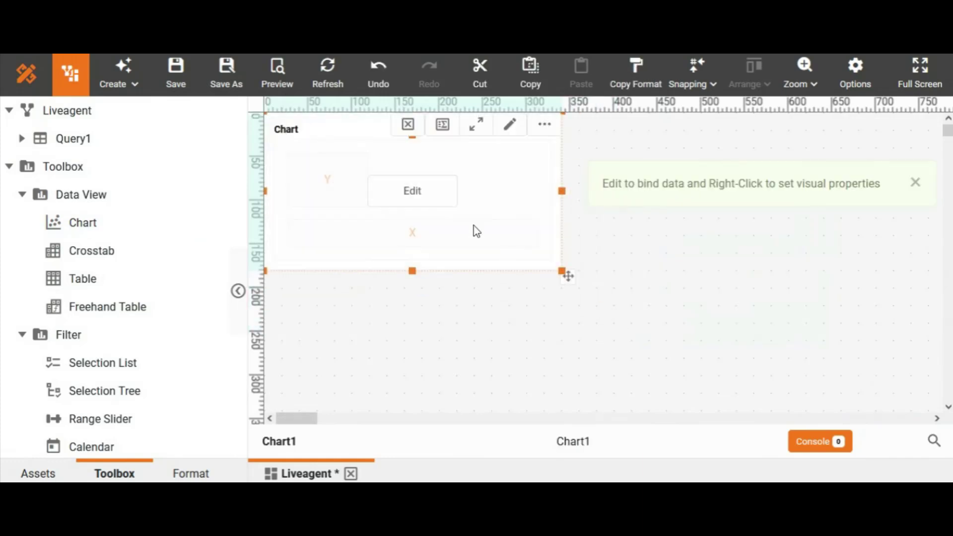
# In the new chart's full editor, convert filter_id to a measure and assign it to the Y axis
pyautogui.click(430, 194)
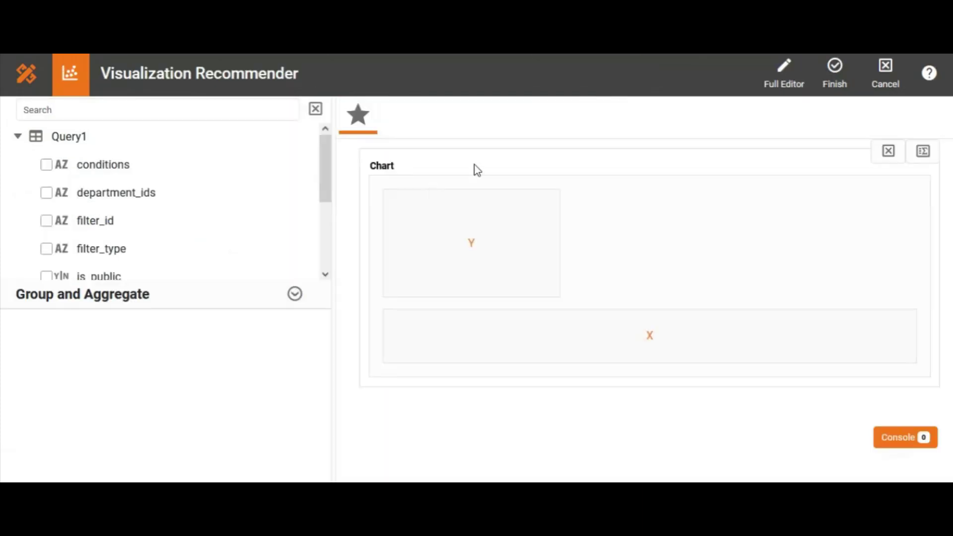
pyautogui.click(786, 67)
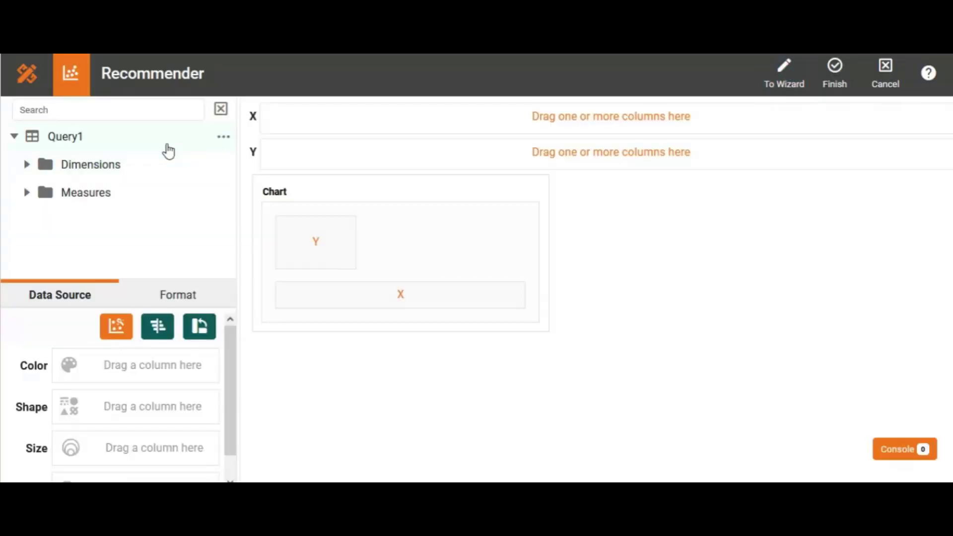
pyautogui.click(160, 109)
pyautogui.write('id')
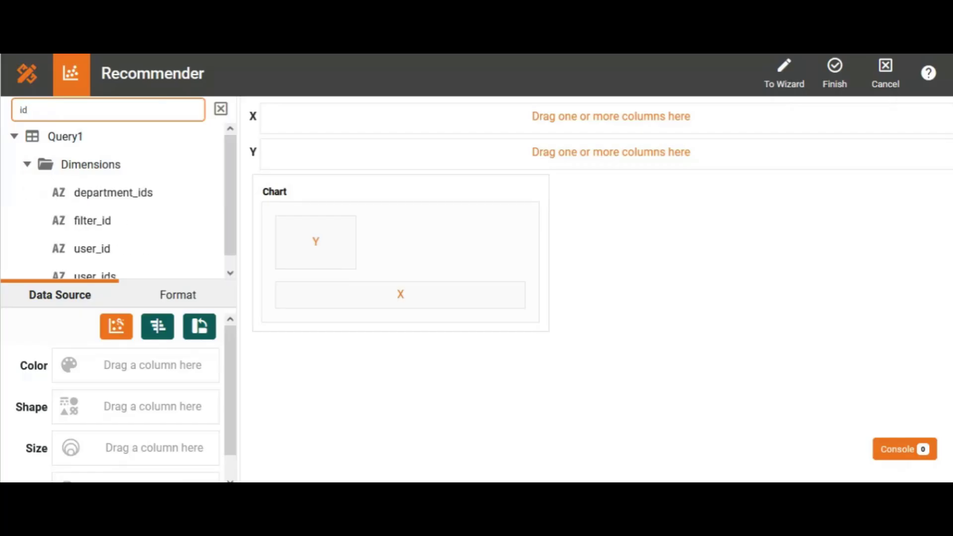
pyautogui.moveTo(166, 219)
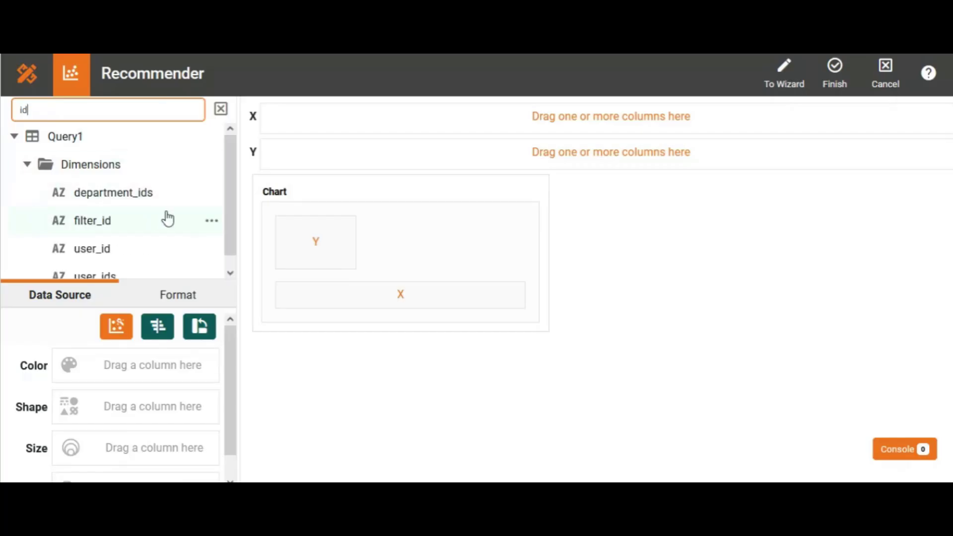
pyautogui.click(212, 224)
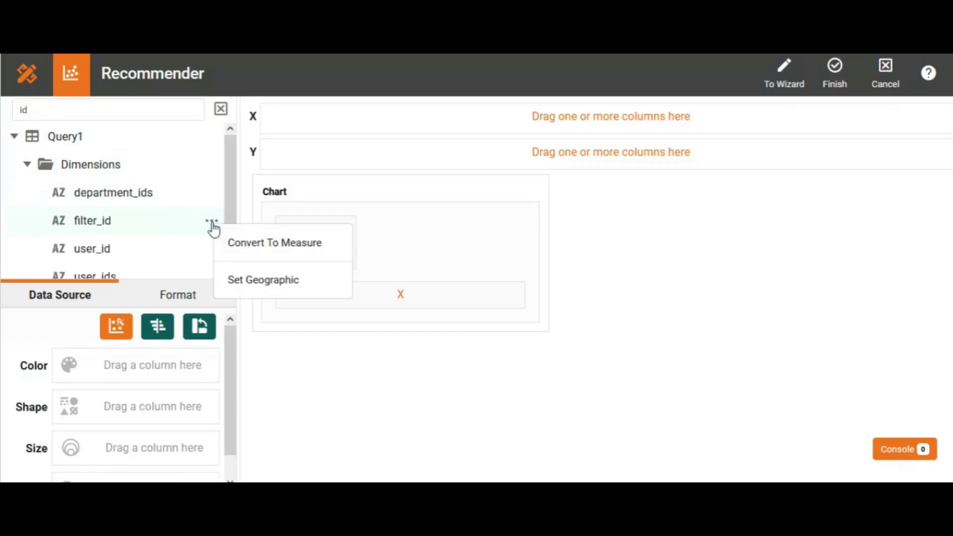
pyautogui.click(257, 244)
pyautogui.moveTo(234, 206); pyautogui.dragTo(221, 260)
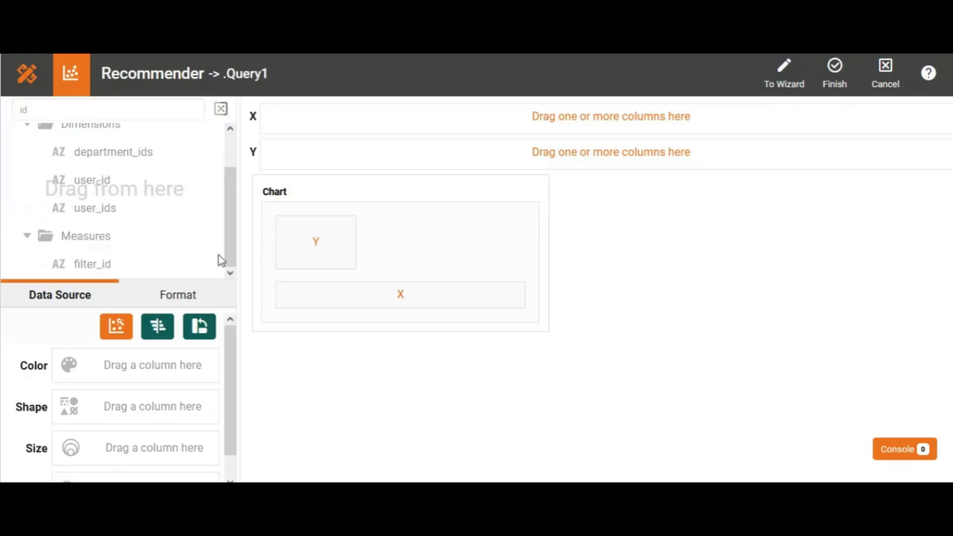
pyautogui.moveTo(111, 268); pyautogui.dragTo(315, 156)
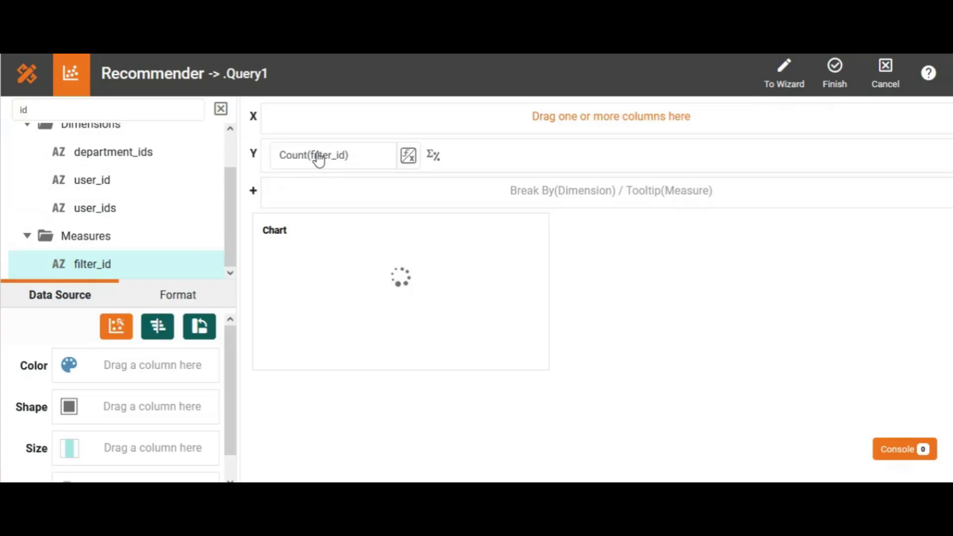
# Assign the name dimension to the chart's X axis and finish editing the chart
pyautogui.click(221, 109)
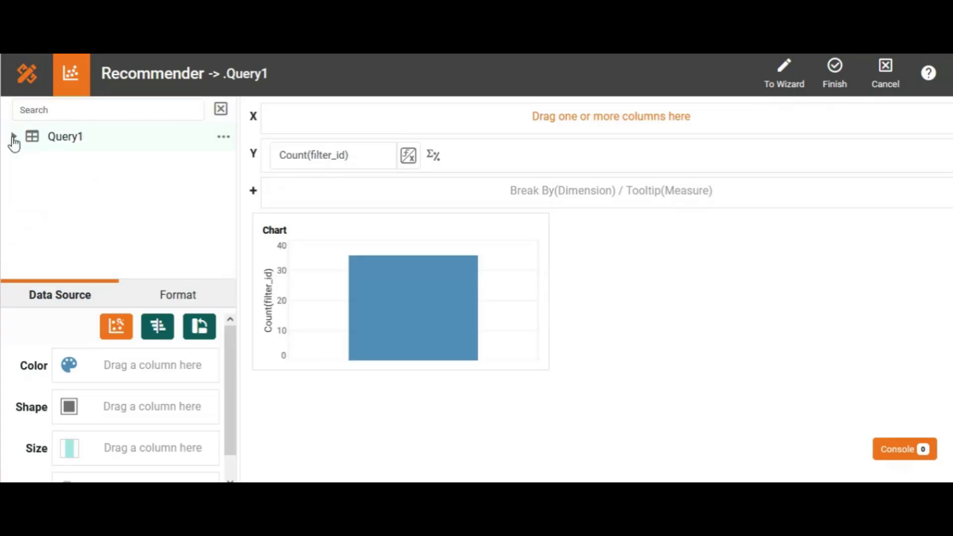
pyautogui.click(13, 139)
pyautogui.click(26, 165)
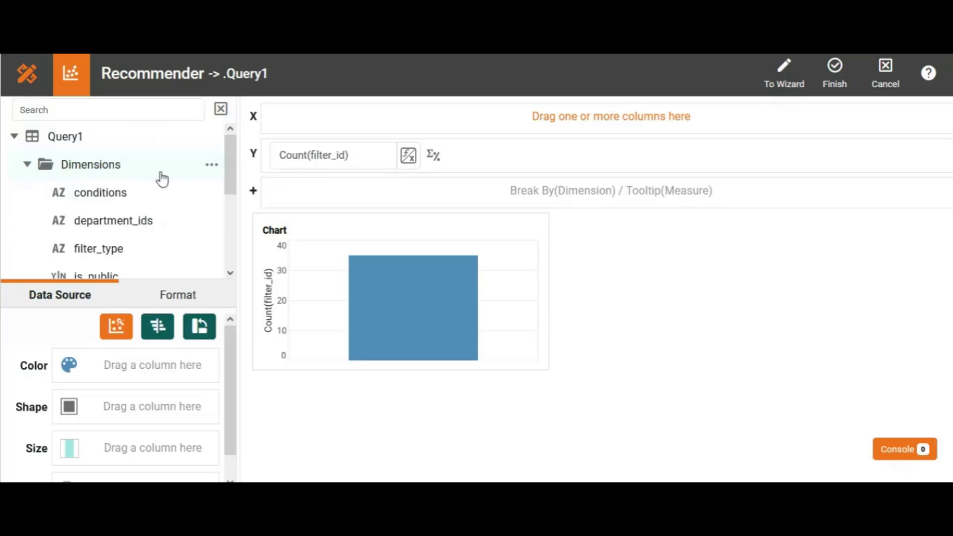
pyautogui.moveTo(232, 174); pyautogui.dragTo(245, 247)
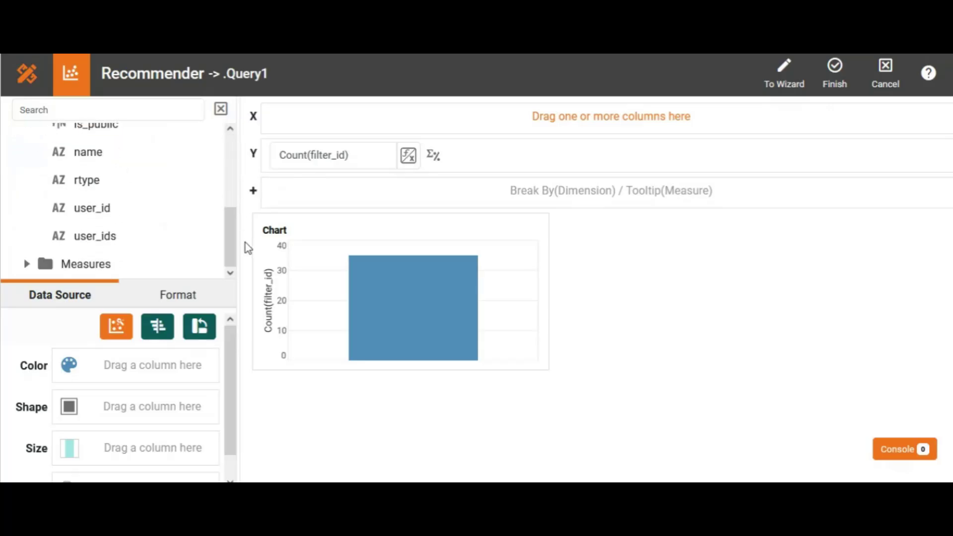
pyautogui.moveTo(128, 153); pyautogui.dragTo(302, 117)
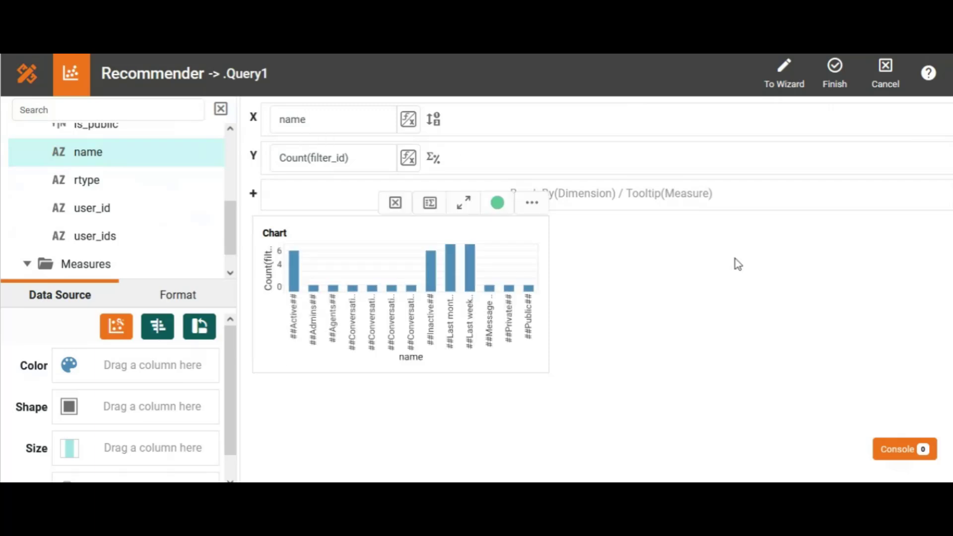
pyautogui.click(833, 69)
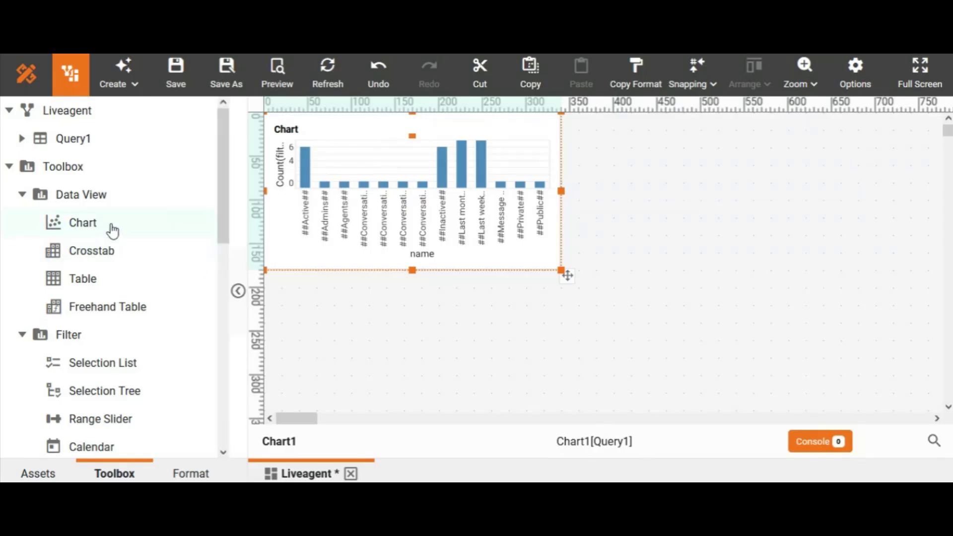
# Add a second chart to the right of the first one, sized about 300 by 180 on the rulers
pyautogui.moveTo(112, 231); pyautogui.dragTo(573, 114)
pyautogui.click(827, 254)
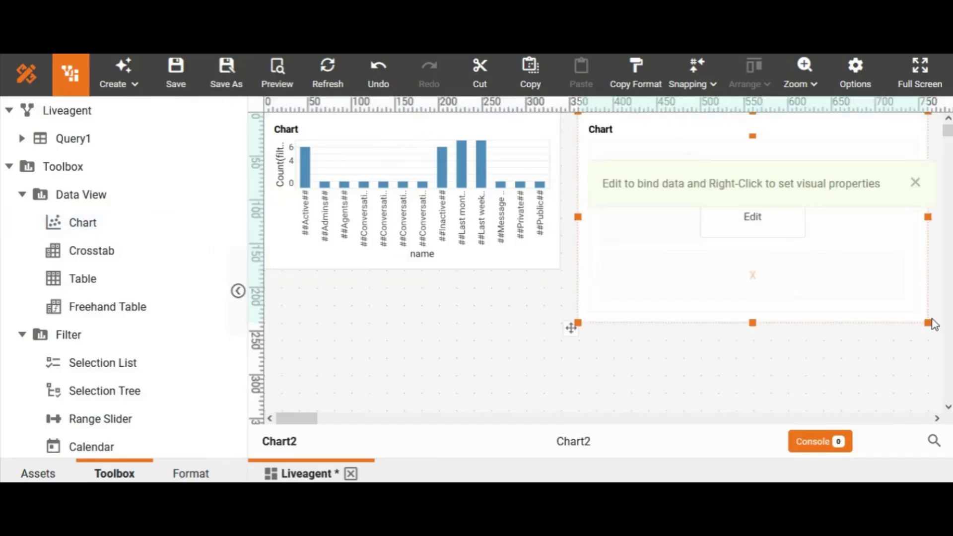
pyautogui.moveTo(929, 321); pyautogui.dragTo(850, 266)
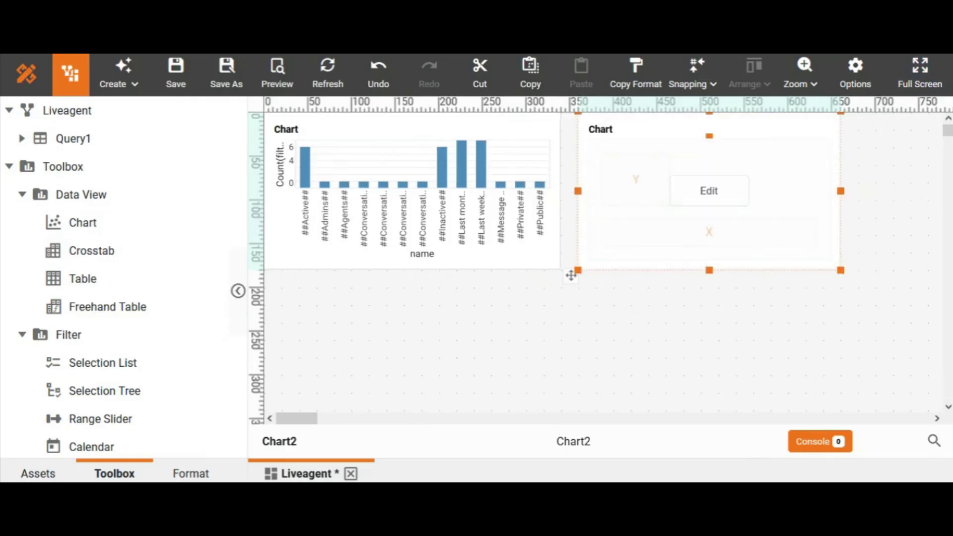
pyautogui.click(938, 42)
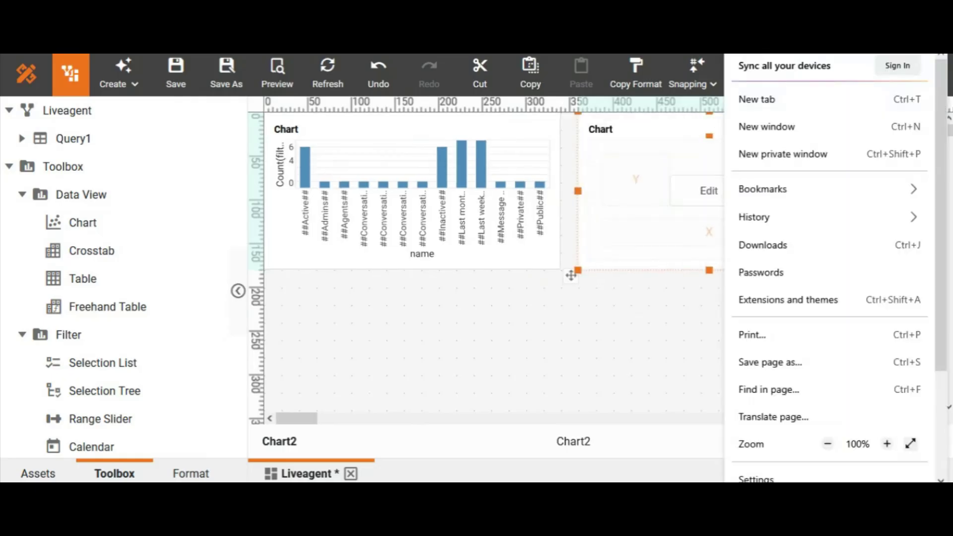
pyautogui.click(571, 276)
# In the second chart's full editor, convert filter_id to a measure and assign it to the Y axis
pyautogui.click(697, 192)
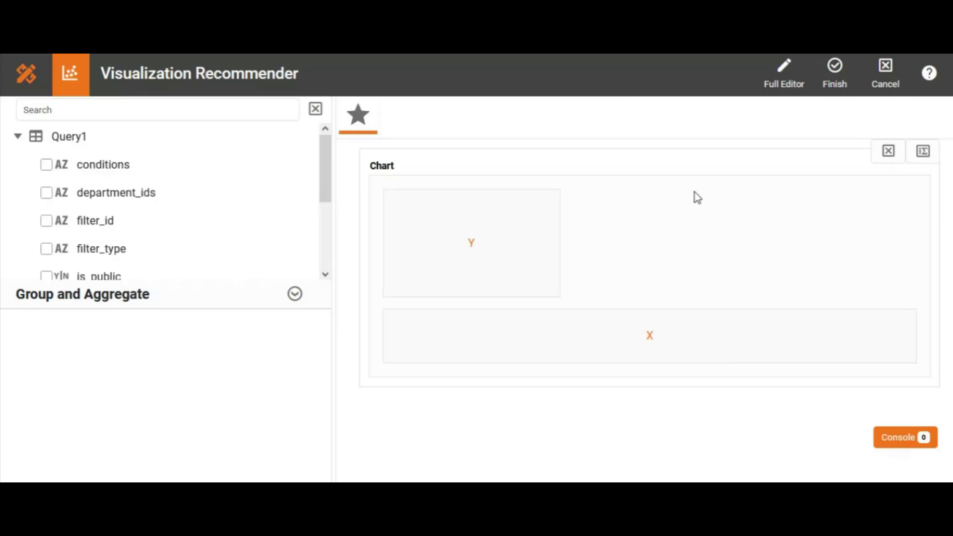
pyautogui.click(792, 83)
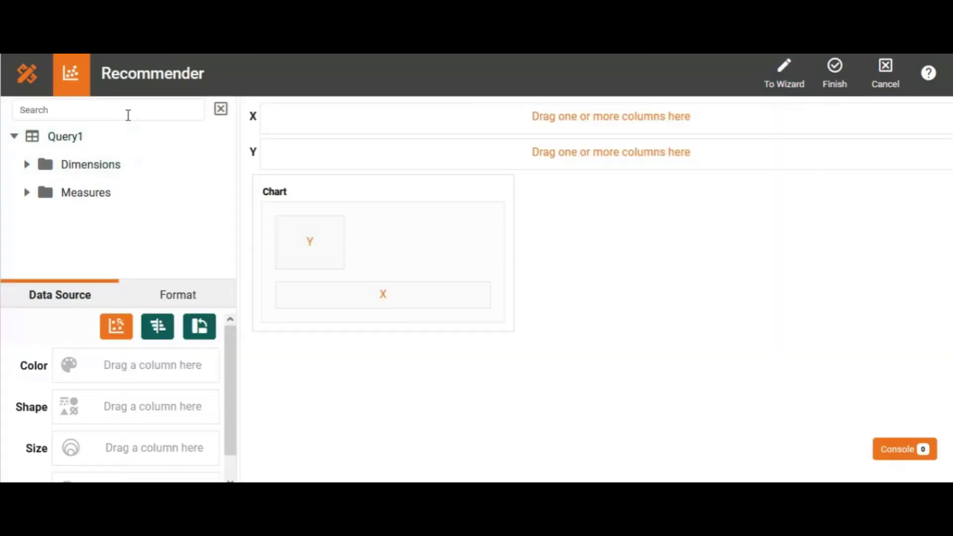
pyautogui.click(128, 115)
pyautogui.write('id')
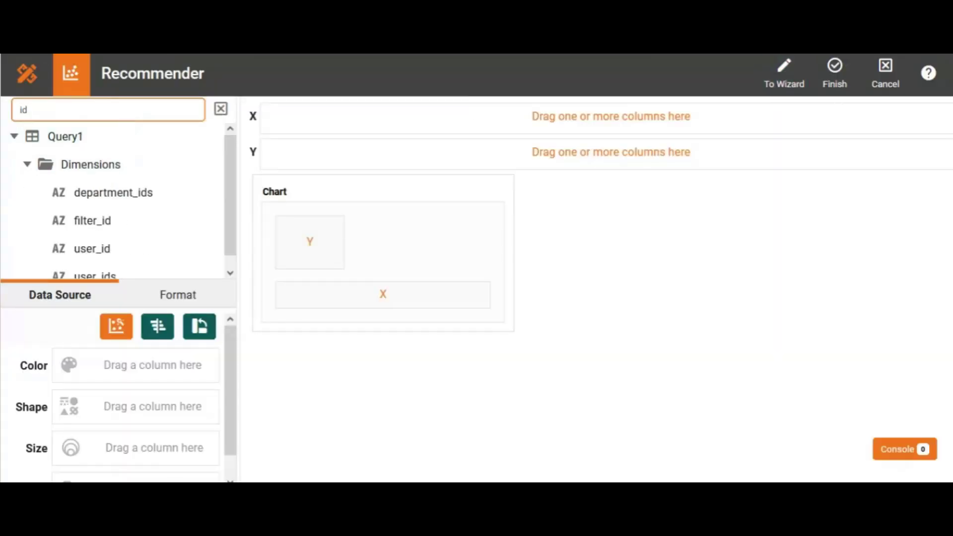
pyautogui.click(209, 221)
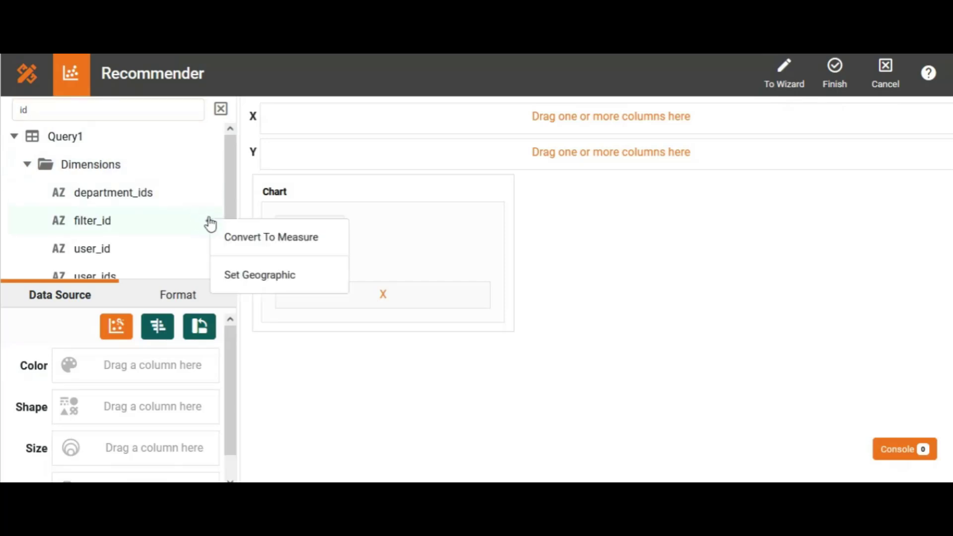
pyautogui.click(232, 240)
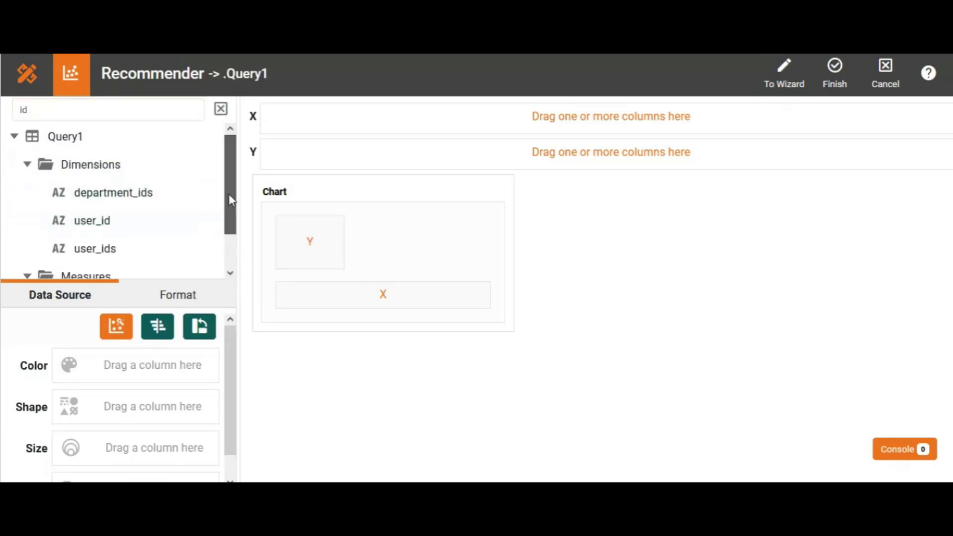
pyautogui.scroll(-1, 230, 198)
pyautogui.moveTo(149, 270); pyautogui.dragTo(314, 155)
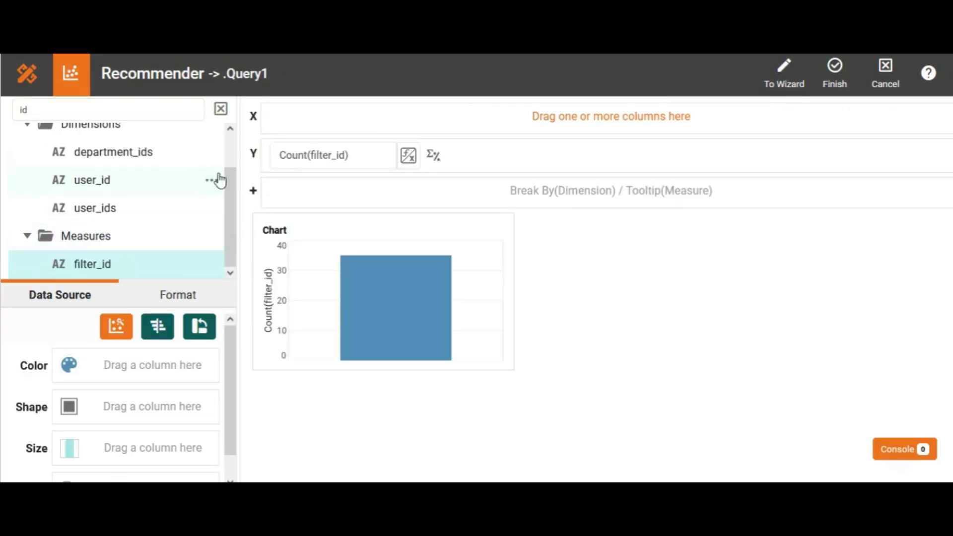
# Assign the filter_type dimension to the second chart's X axis and finish editing the chart
pyautogui.click(220, 111)
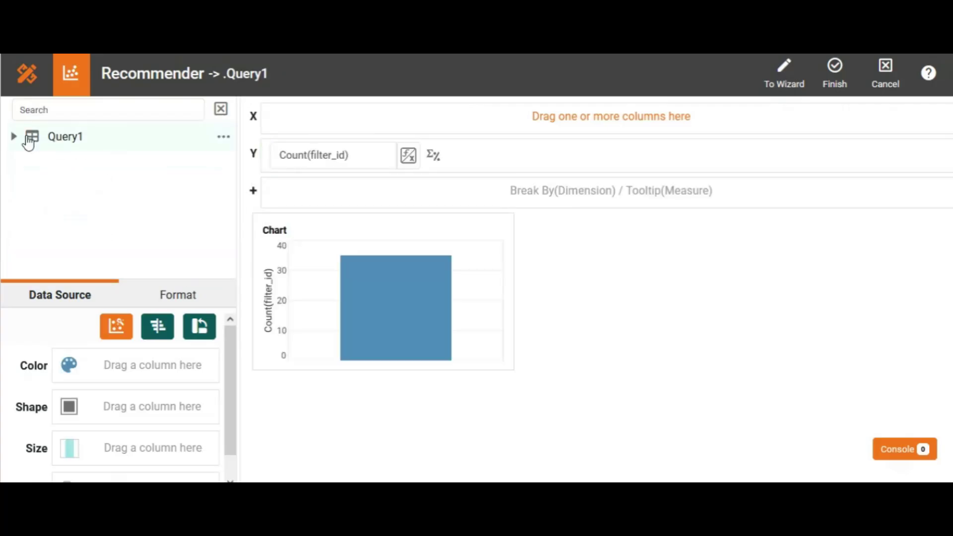
pyautogui.click(14, 139)
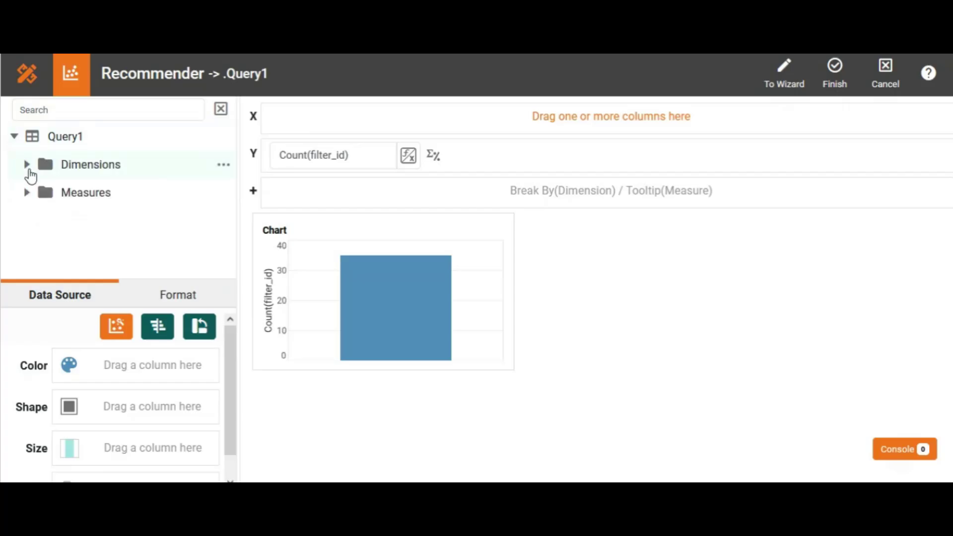
pyautogui.click(26, 166)
pyautogui.moveTo(227, 179); pyautogui.dragTo(228, 234)
pyautogui.moveTo(121, 170); pyautogui.dragTo(315, 119)
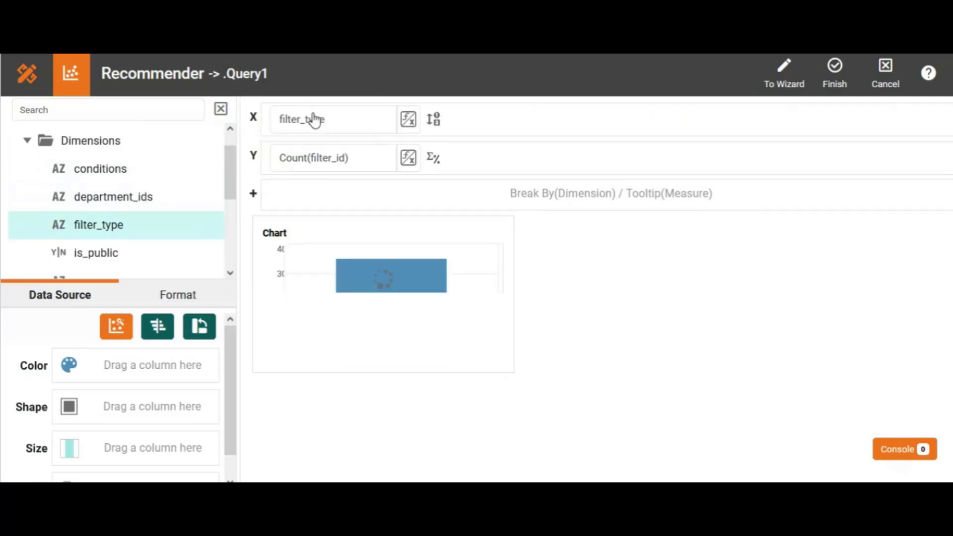
pyautogui.click(834, 75)
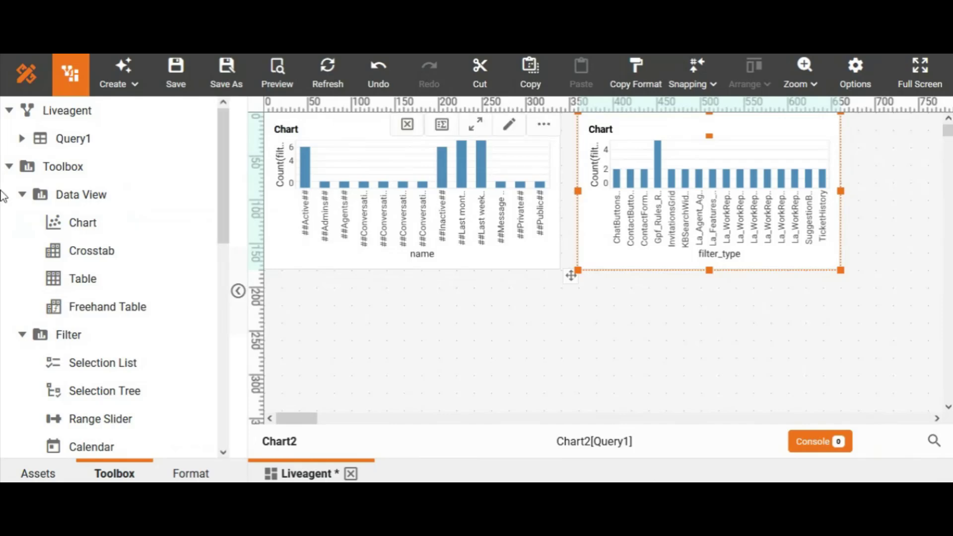
# Add a table below the first chart and open it for data editing
pyautogui.moveTo(113, 289); pyautogui.dragTo(271, 283)
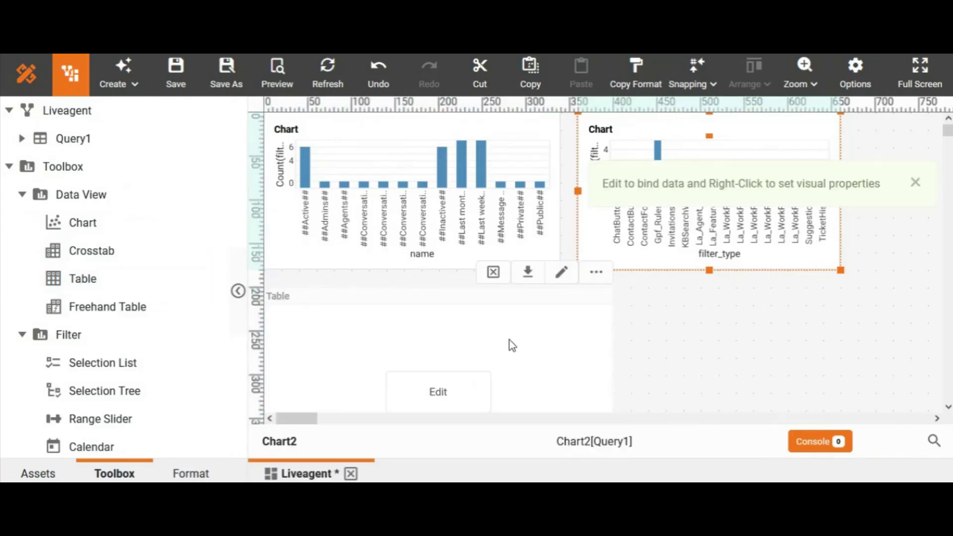
pyautogui.click(948, 408)
pyautogui.click(588, 331)
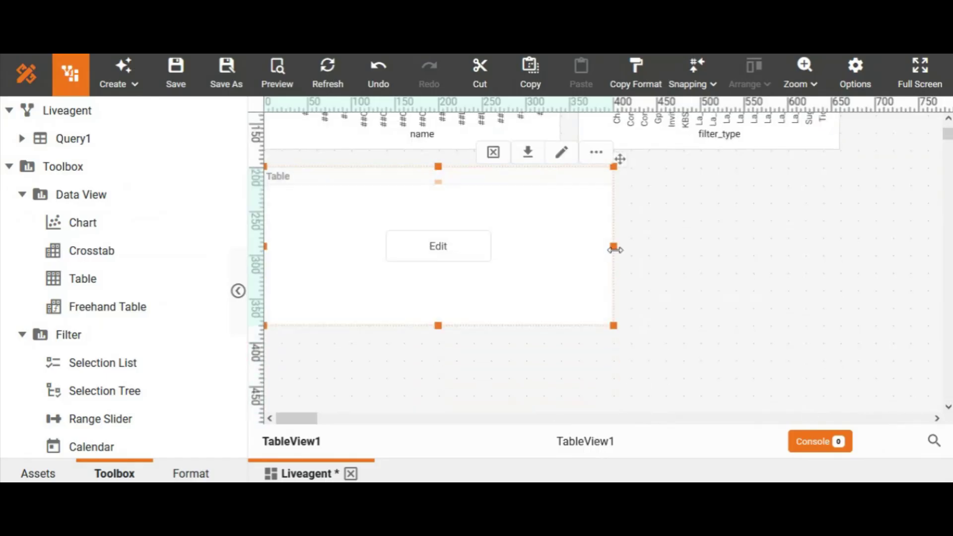
pyautogui.click(476, 248)
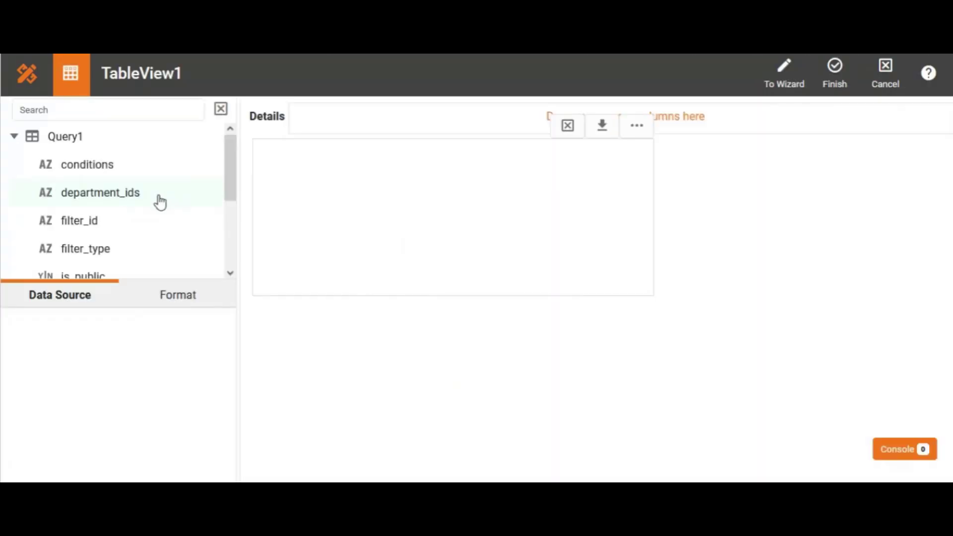
# Add filter_id, filter_type and is_public as the table's detail columns and finish editing the table
pyautogui.moveTo(127, 231)
pyautogui.mouseDown()
pyautogui.moveTo(225, 142)
pyautogui.moveTo(314, 127)
pyautogui.mouseUp()
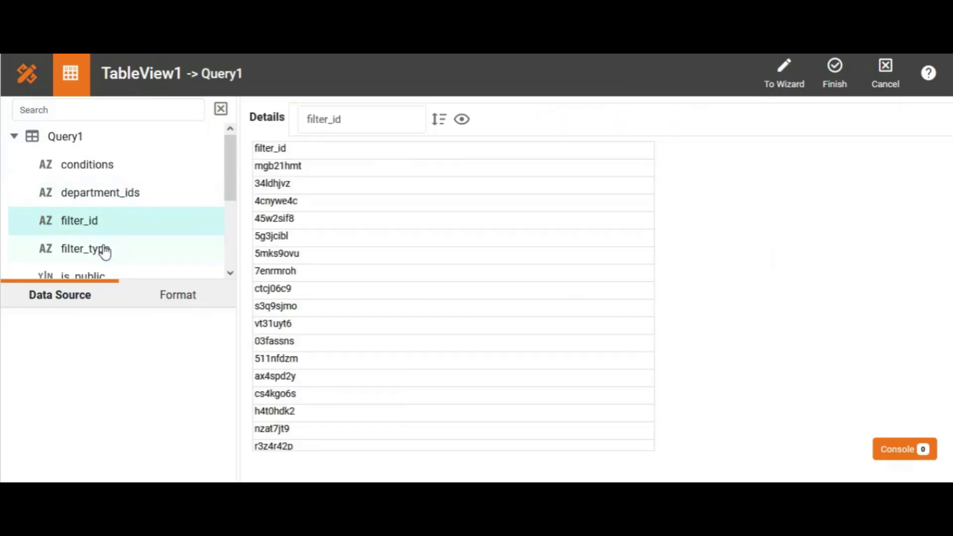
pyautogui.moveTo(102, 248); pyautogui.dragTo(516, 111)
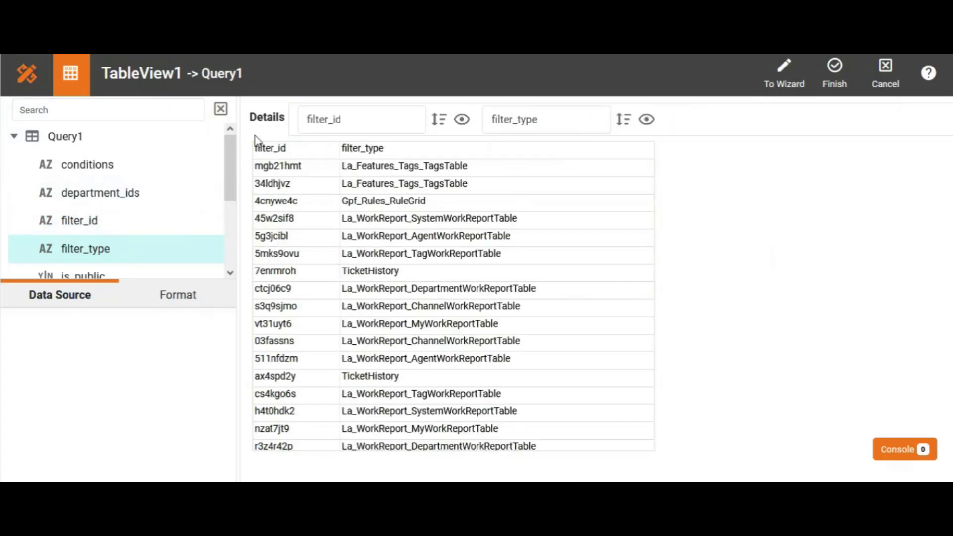
pyautogui.moveTo(229, 157); pyautogui.dragTo(226, 180)
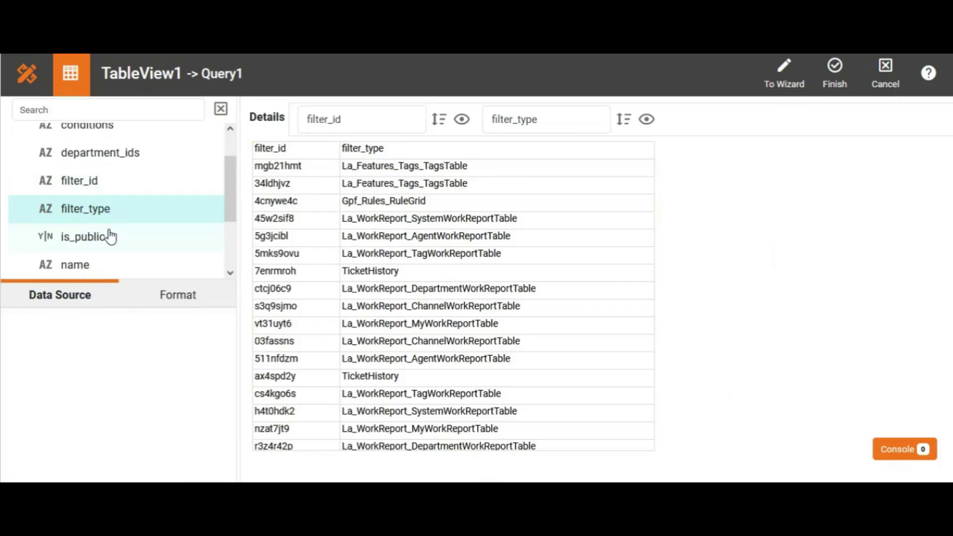
pyautogui.moveTo(105, 247); pyautogui.dragTo(710, 121)
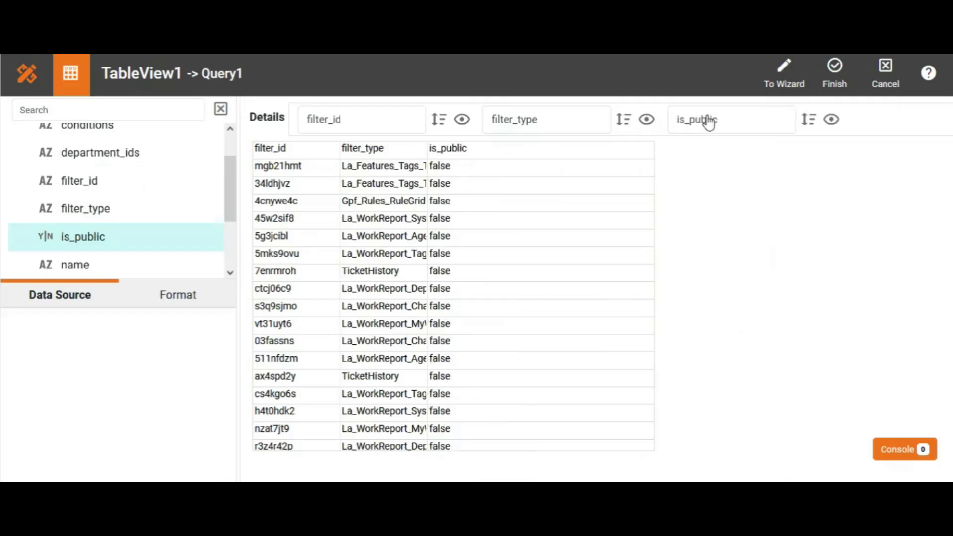
pyautogui.click(833, 70)
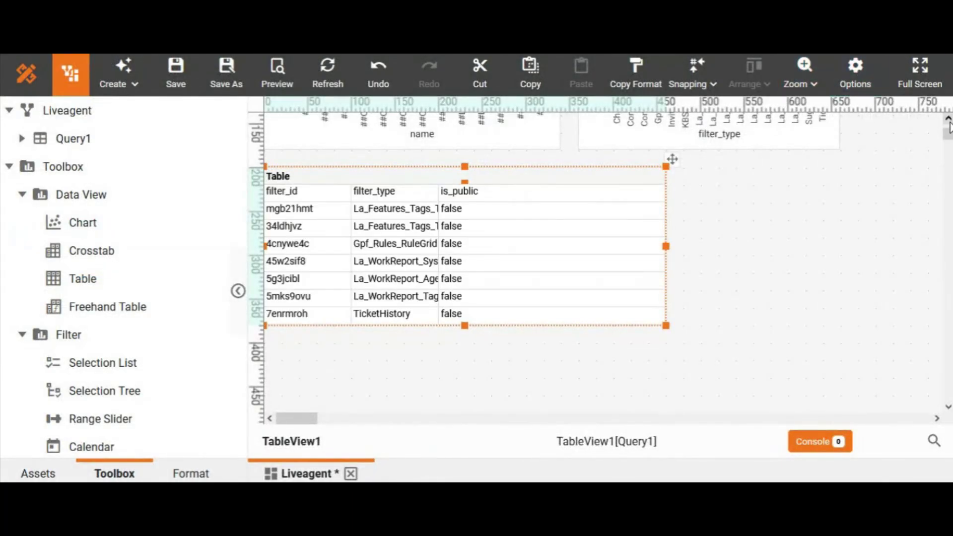
# Narrow the table to about 360 wide on the ruler by moving its right edge inward
pyautogui.scroll(3, 950, 122)
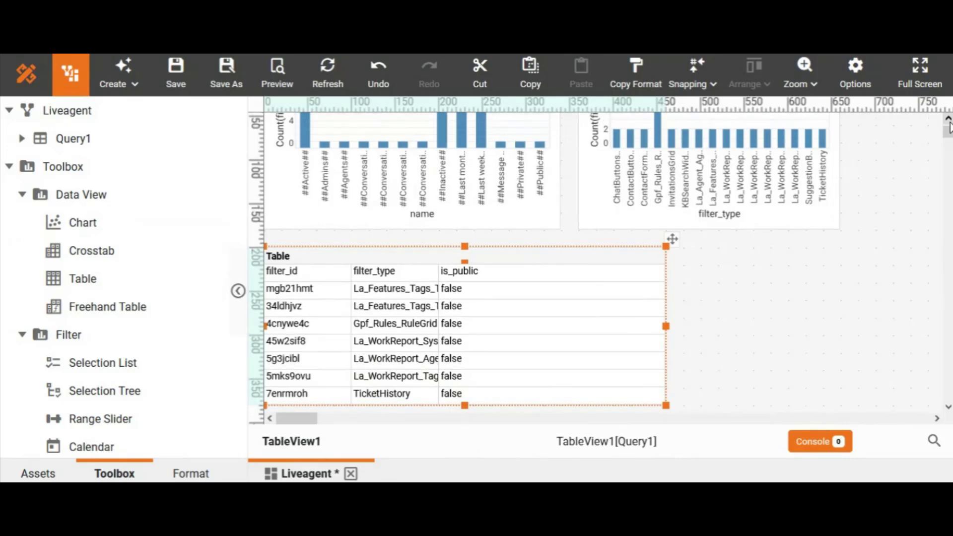
pyautogui.moveTo(666, 327)
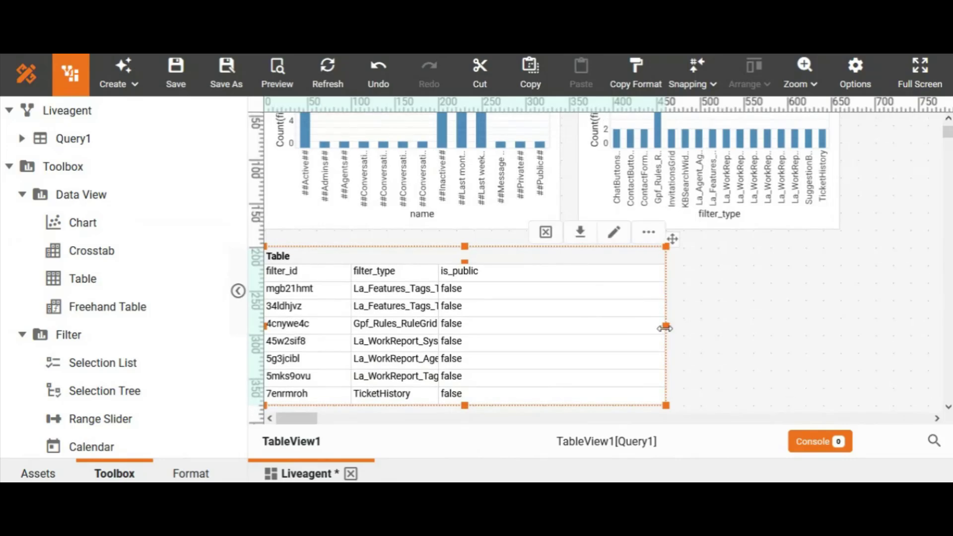
pyautogui.moveTo(666, 327); pyautogui.dragTo(580, 329)
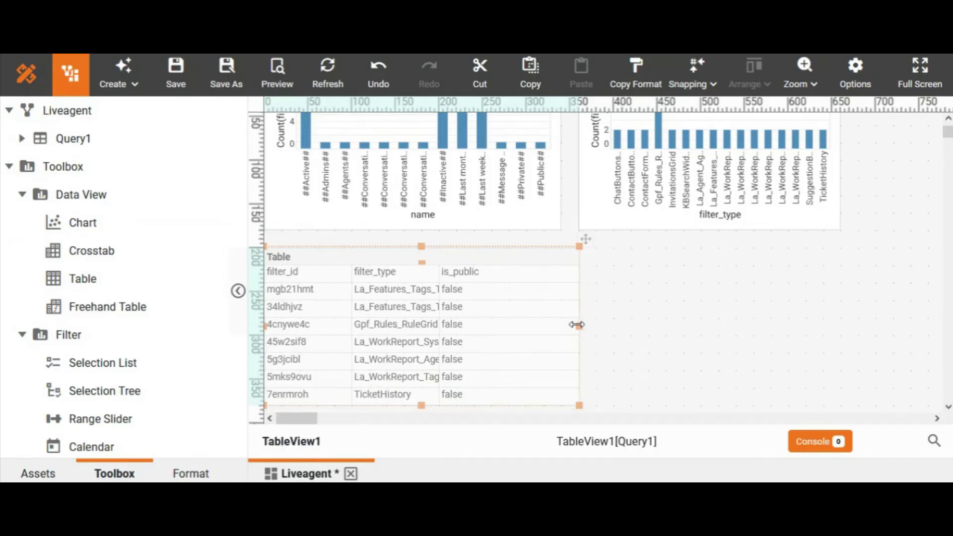
pyautogui.click(652, 328)
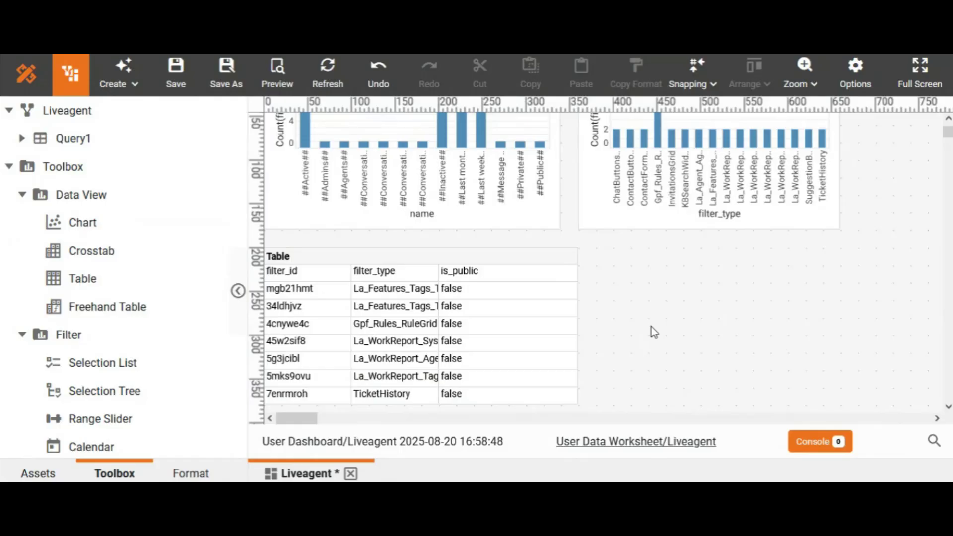
# In the first chart's properties, set TableView1 as its flyover target and apply the change
pyautogui.click(948, 119)
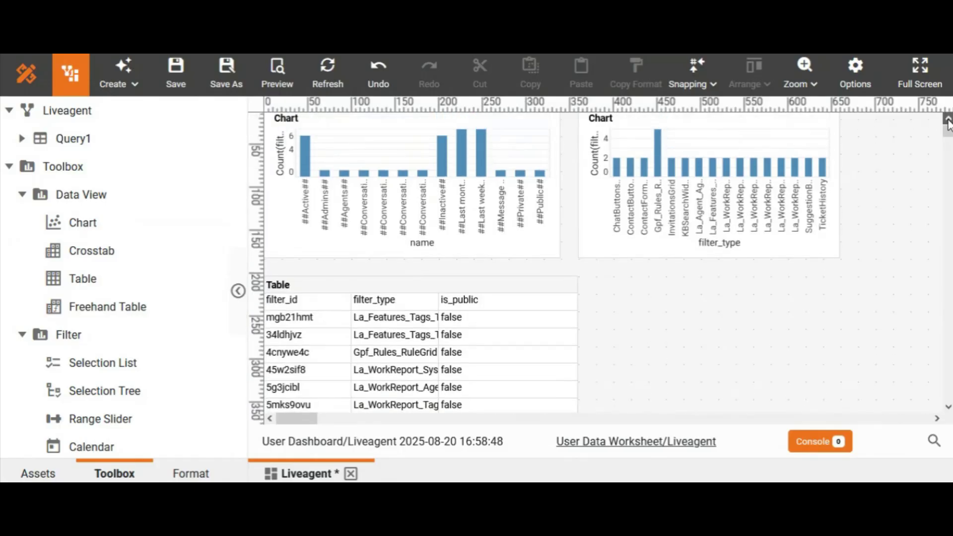
pyautogui.click(948, 120)
pyautogui.click(525, 158)
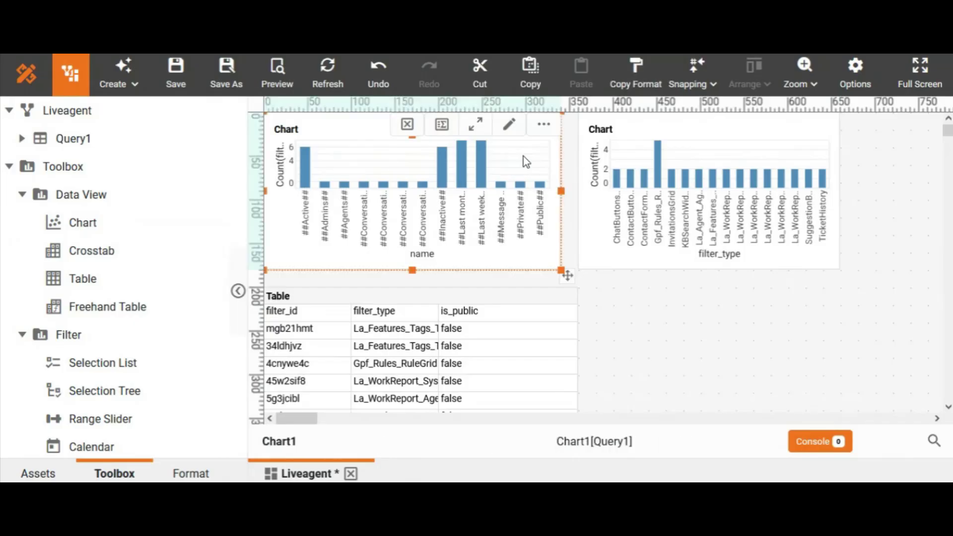
pyautogui.rightClick(524, 156)
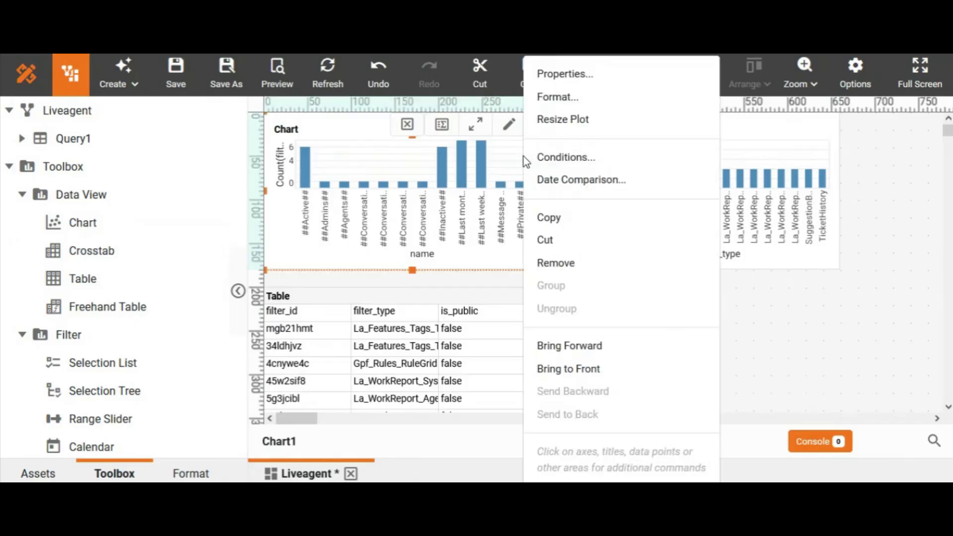
pyautogui.click(564, 78)
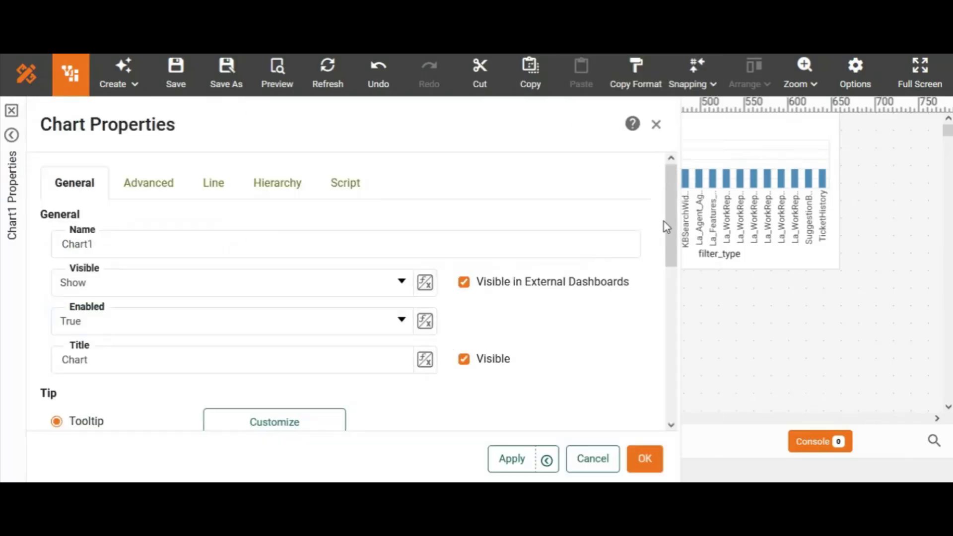
pyautogui.moveTo(676, 262); pyautogui.dragTo(651, 355)
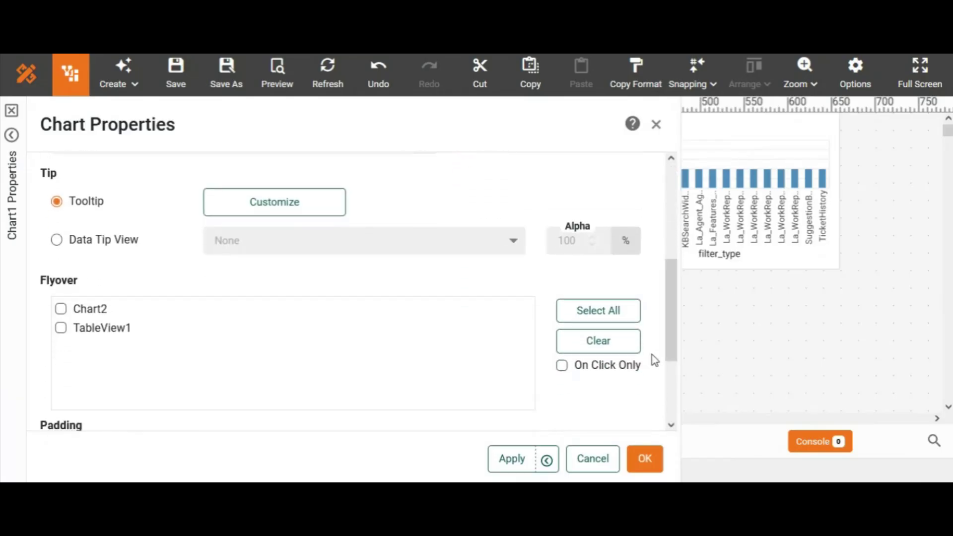
pyautogui.click(61, 328)
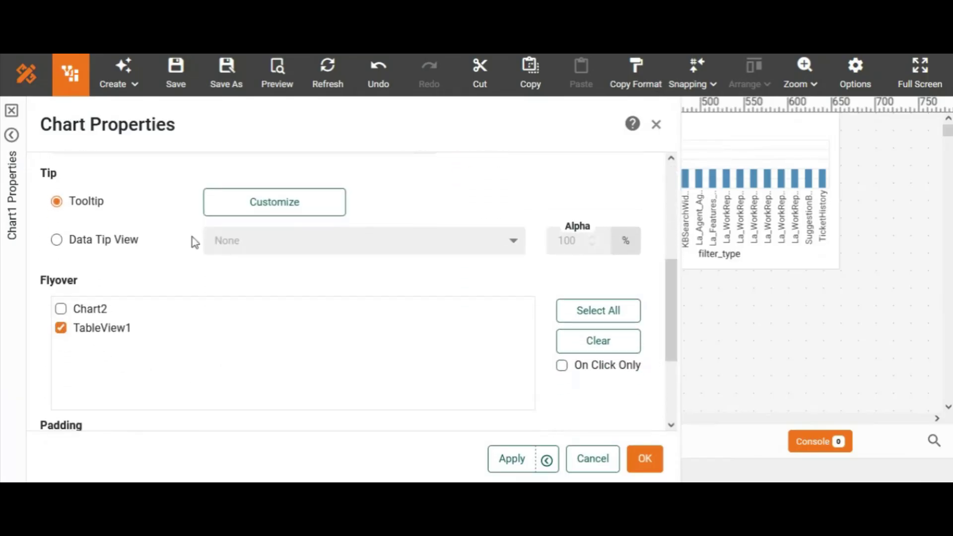
pyautogui.click(645, 459)
pyautogui.click(662, 325)
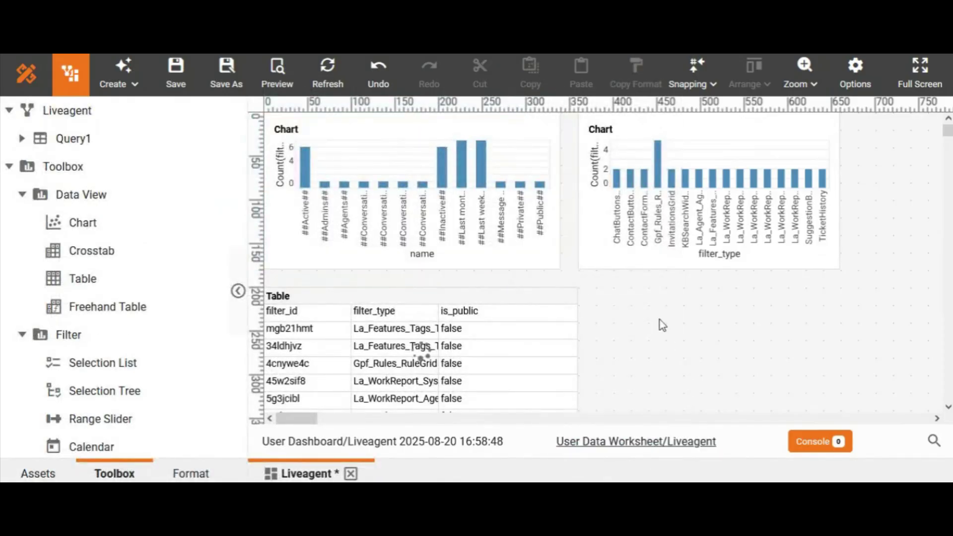
# Preview the dashboard and test the flyover by selecting several bars in the name chart, including Last month, Last week and Active
pyautogui.click(273, 81)
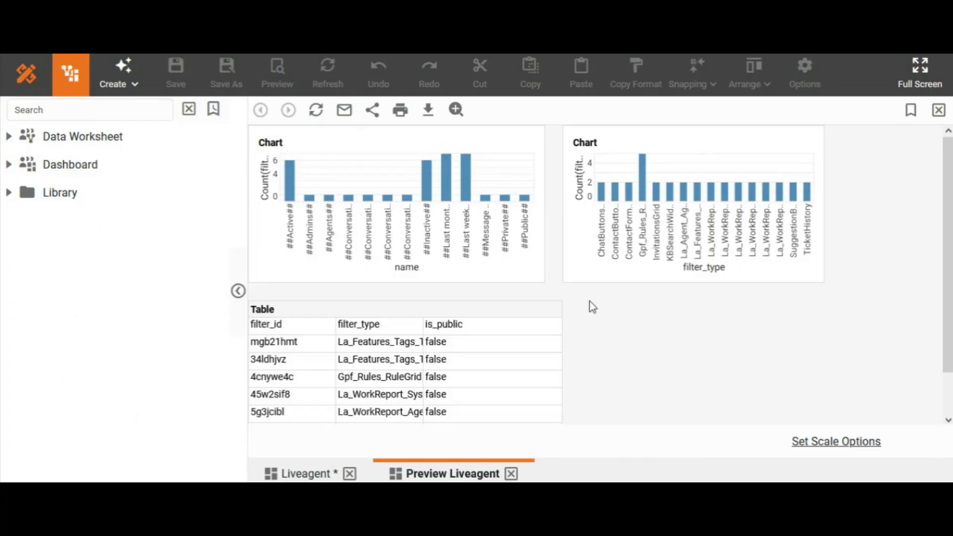
pyautogui.click(348, 198)
pyautogui.click(383, 167)
pyautogui.click(349, 199)
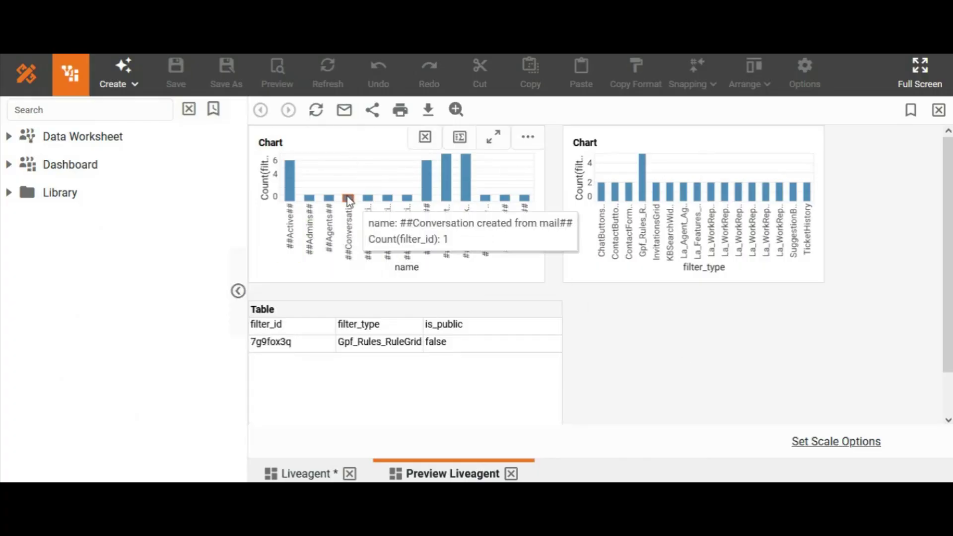
pyautogui.click(369, 198)
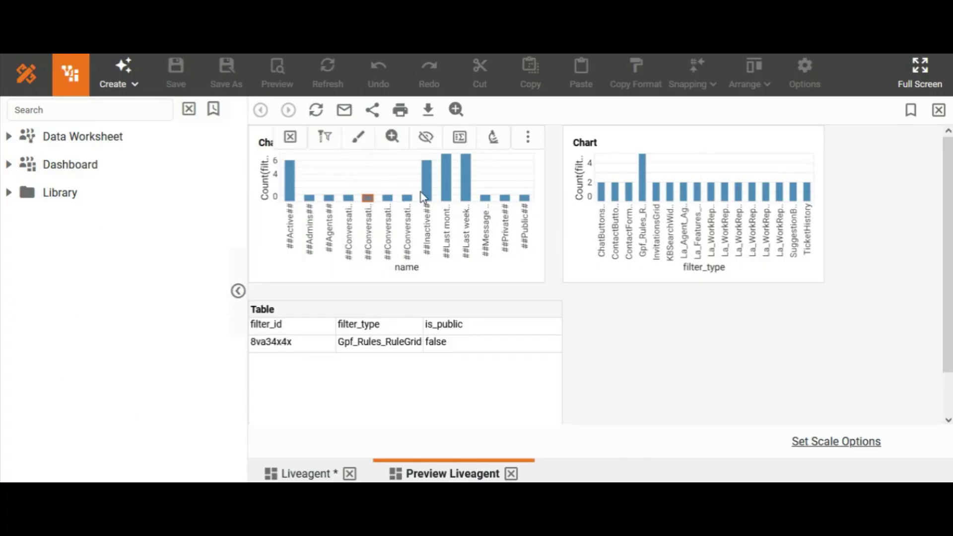
pyautogui.click(426, 196)
pyautogui.click(445, 190)
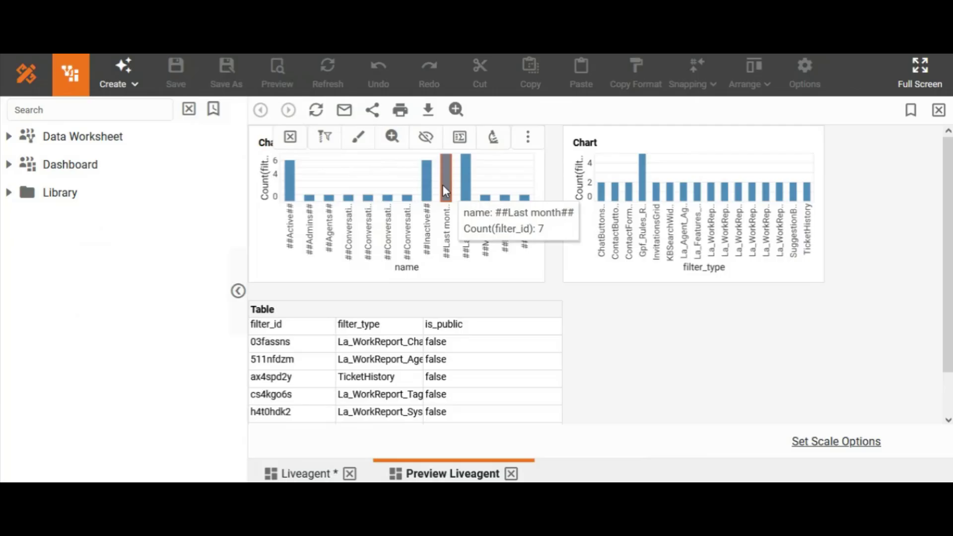
pyautogui.click(467, 187)
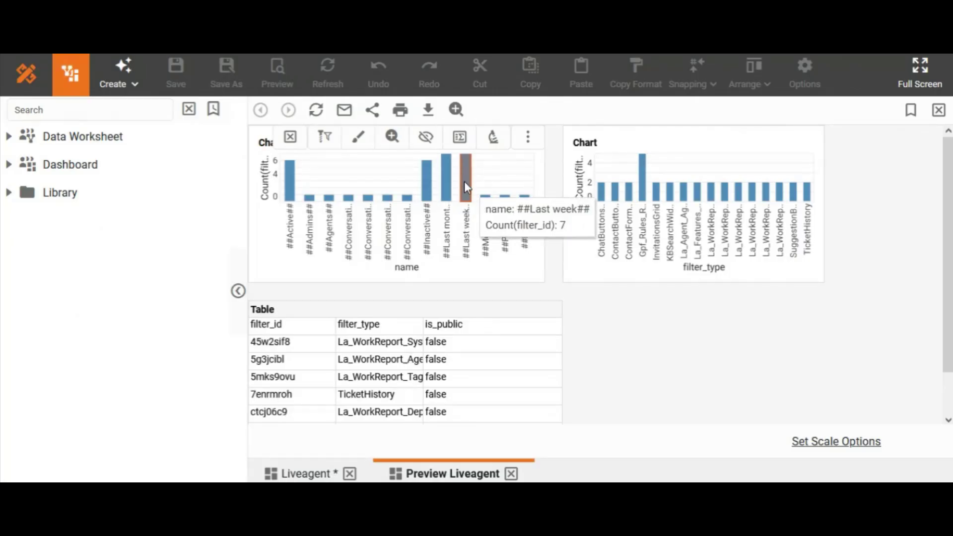
pyautogui.click(290, 187)
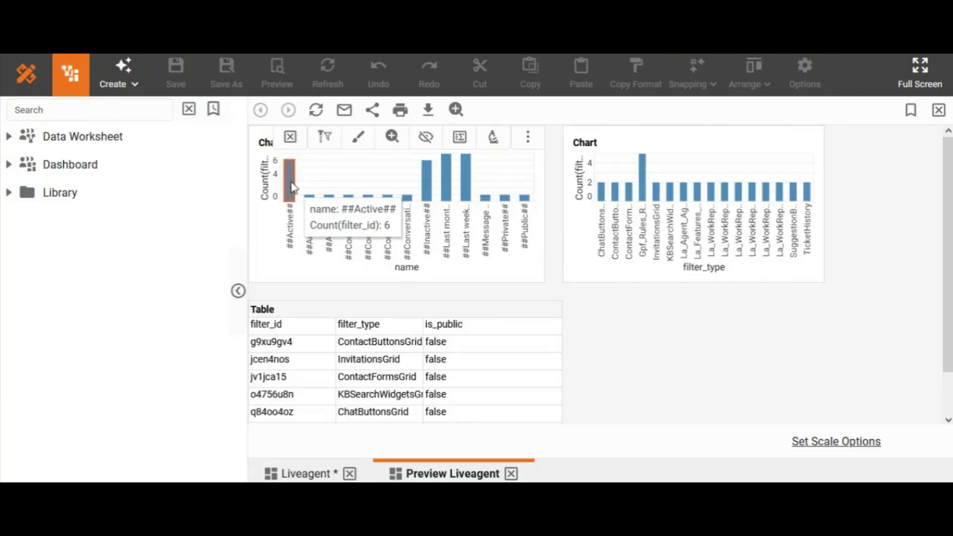